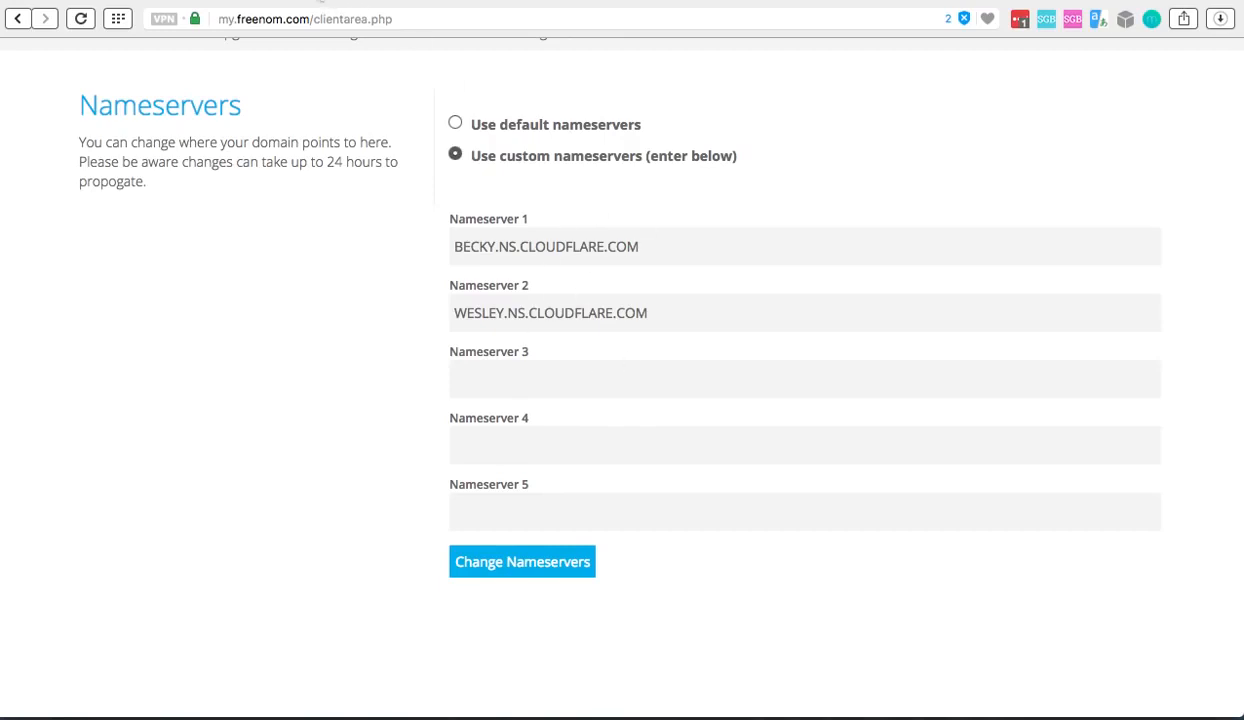
Switch to the Google Docs guide on setting up a free Cloudflare SSL certificate and read through its steps
{"action": "left_click", "coordinate": [631, 0]}
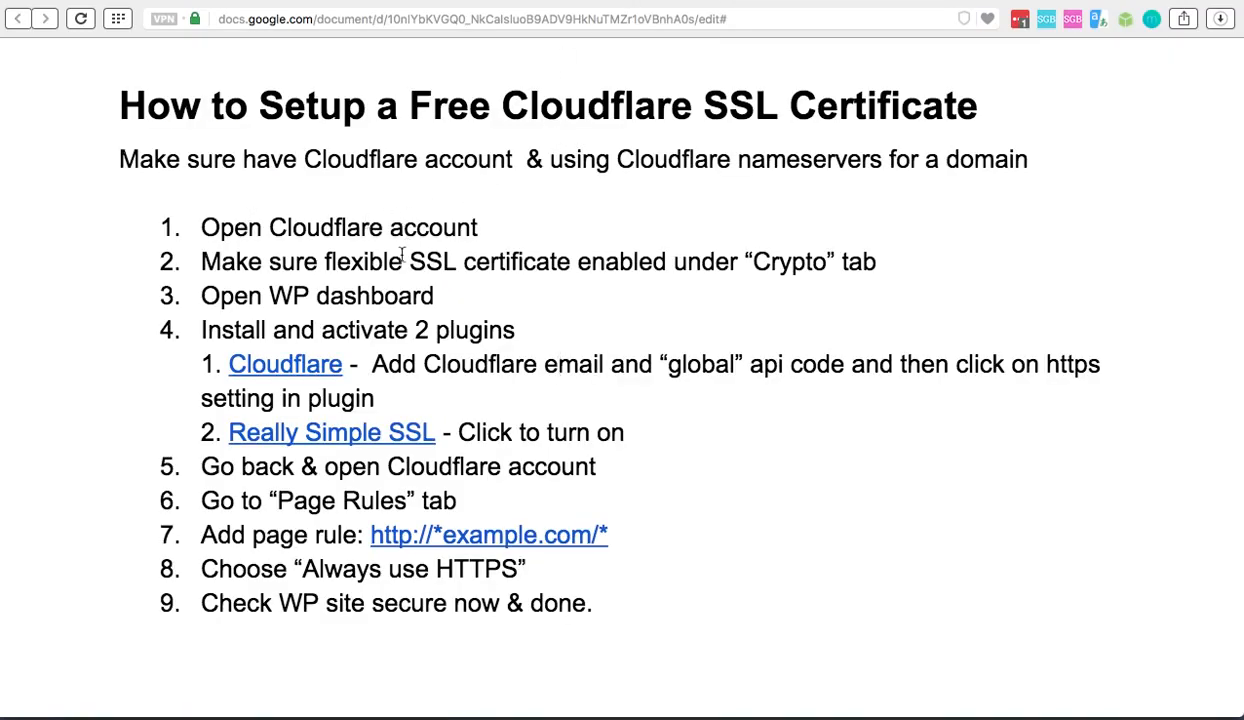
{"action": "key", "text": "Down"}
{"action": "key", "text": "Down"}
{"action": "key", "text": "Down"}
{"action": "key", "text": "Down"}
{"action": "key", "text": "shift+Right"}
{"action": "key", "text": "Left"}
Check the SSL mode for progra.ml in Cloudflare's Crypto settings
{"action": "left_click", "coordinate": [311, 1]}
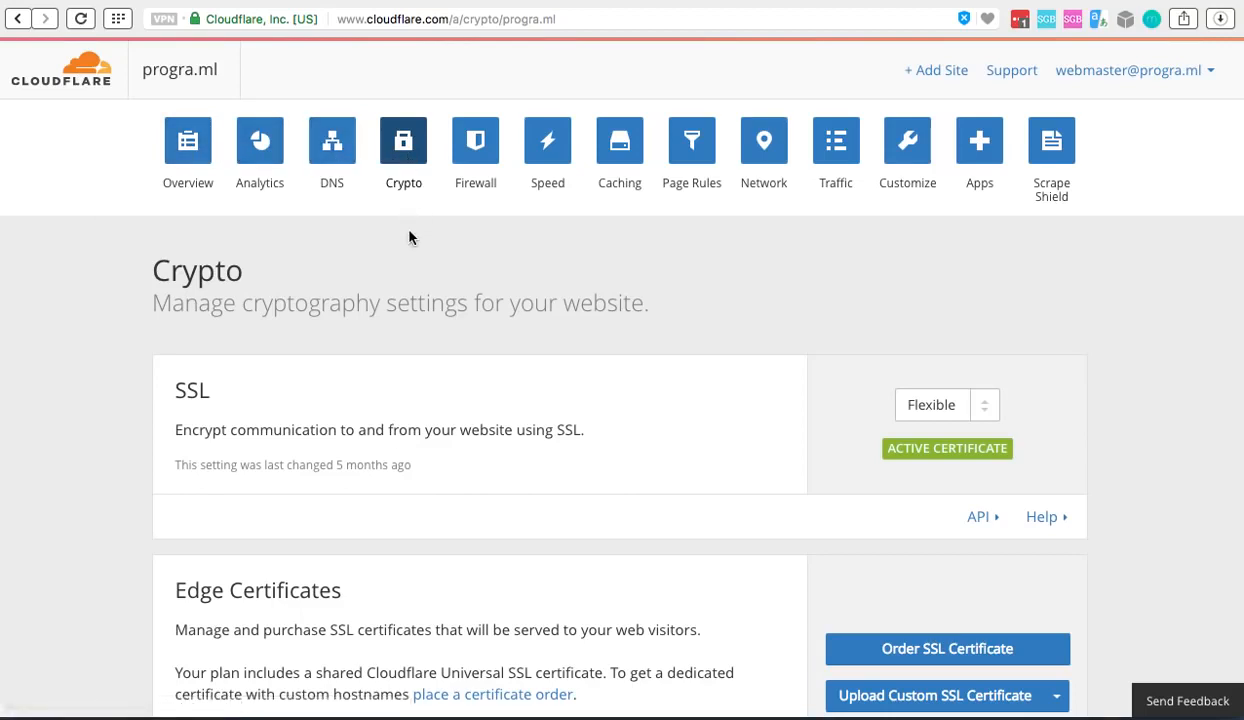
{"action": "scroll", "coordinate": [400, 226], "scroll_direction": "down", "scroll_amount": 1}
{"action": "left_click_drag", "start_coordinate": [175, 332], "coordinate": [210, 332]}
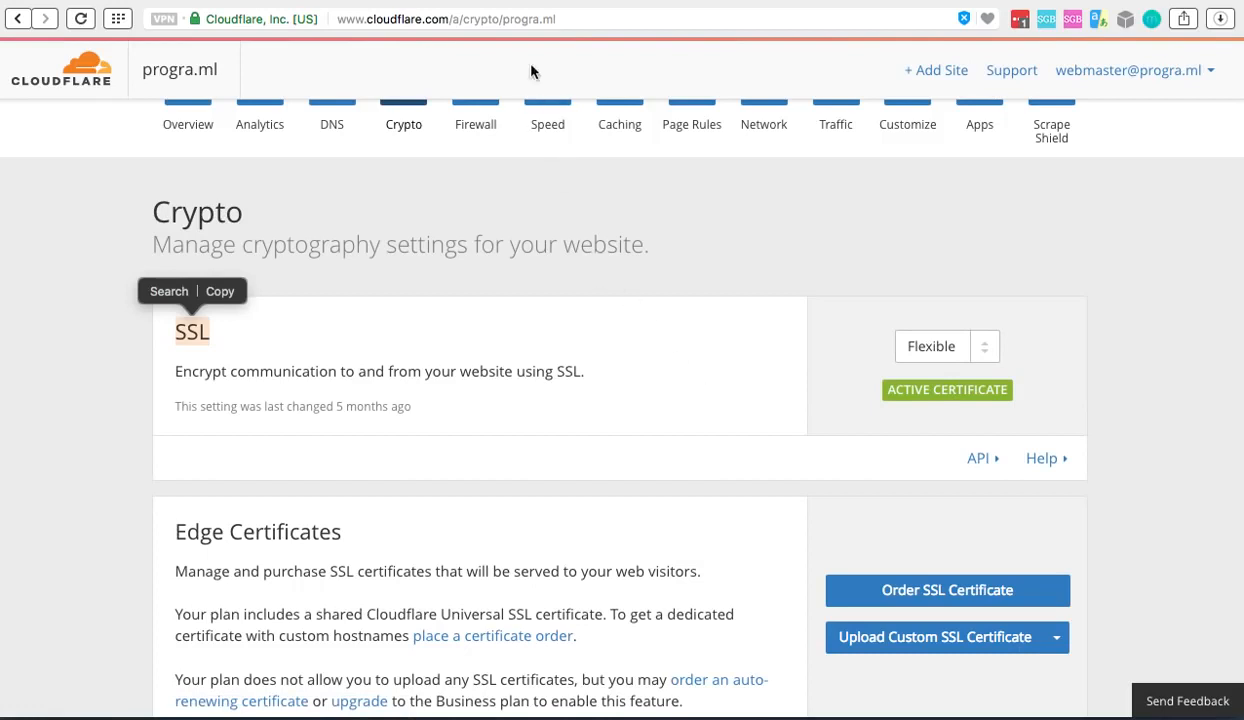
View the Cloudflare plugin's page on WordPress.org and skim its description
{"action": "key", "text": "ctrl+Tab"}
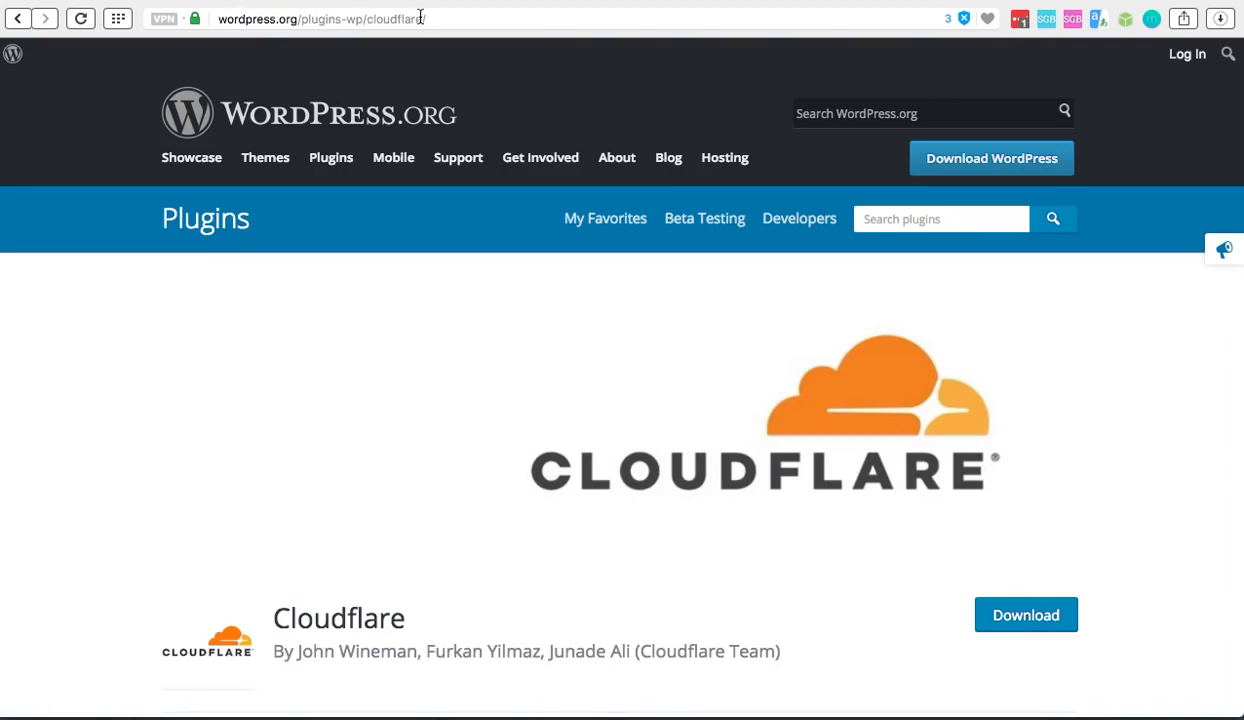
{"action": "scroll", "coordinate": [521, 354], "scroll_direction": "down", "scroll_amount": 5}
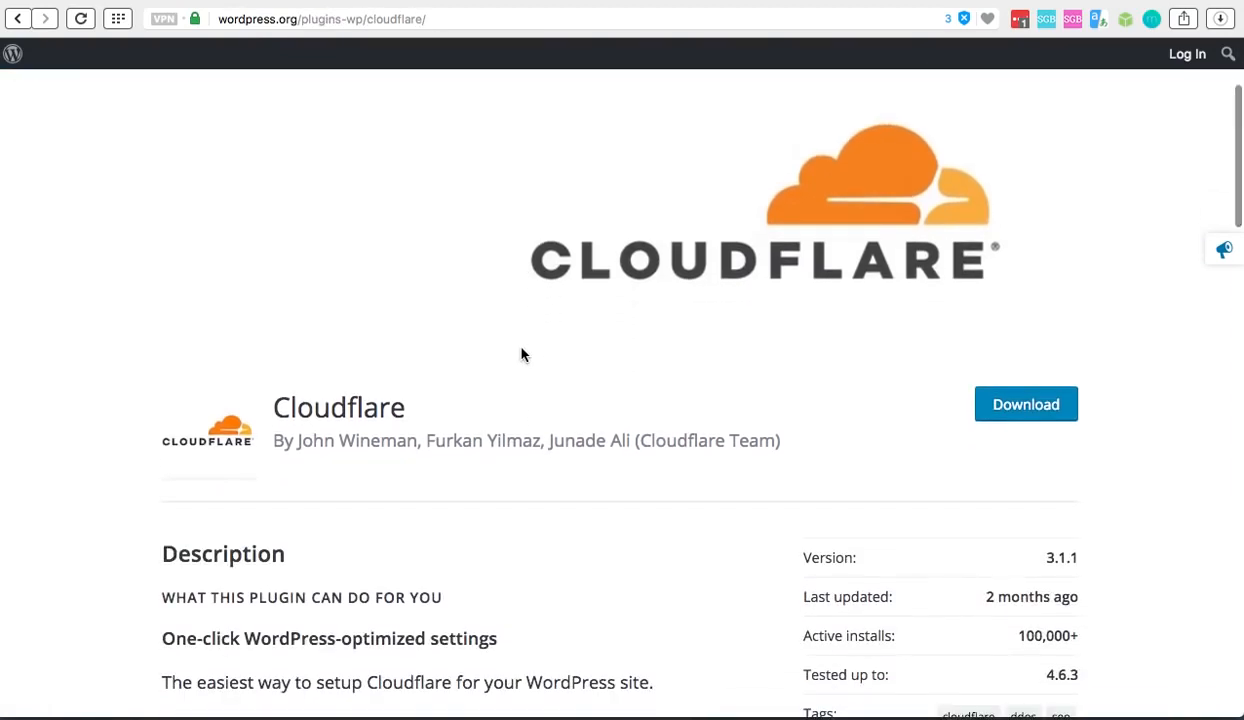
{"action": "scroll", "coordinate": [521, 354], "scroll_direction": "down", "scroll_amount": 7}
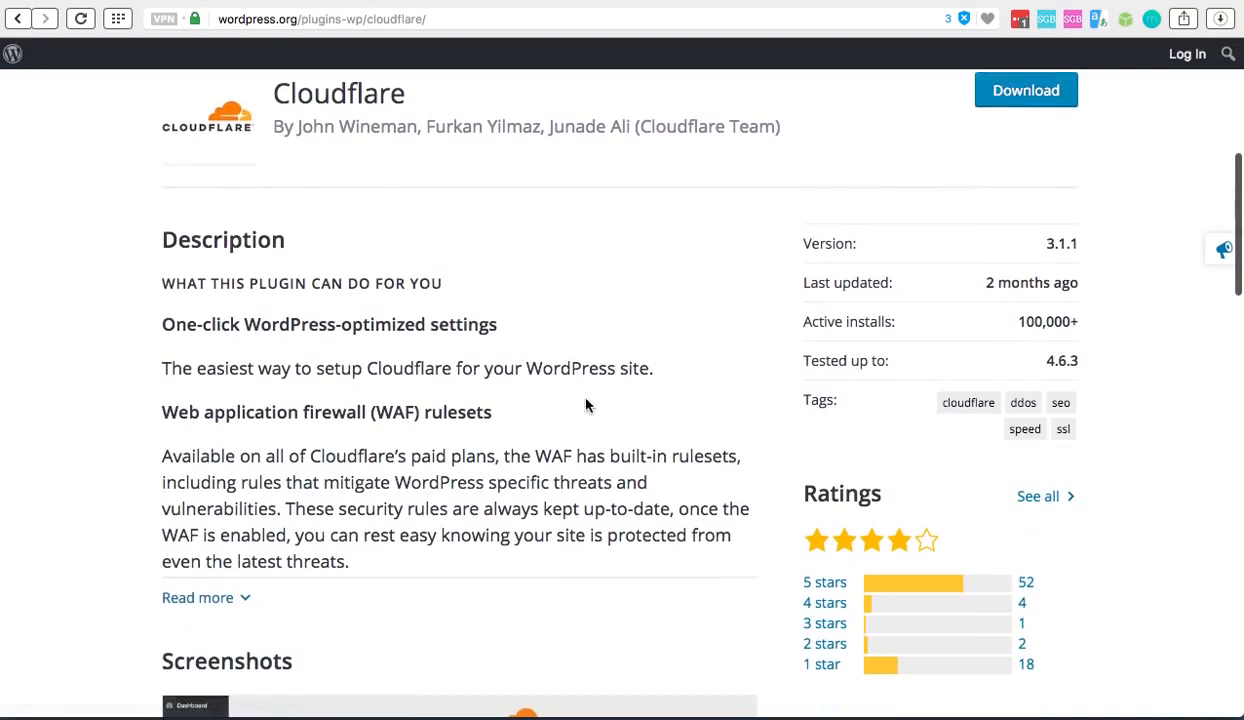
{"action": "scroll", "coordinate": [586, 405], "scroll_direction": "up", "scroll_amount": 8}
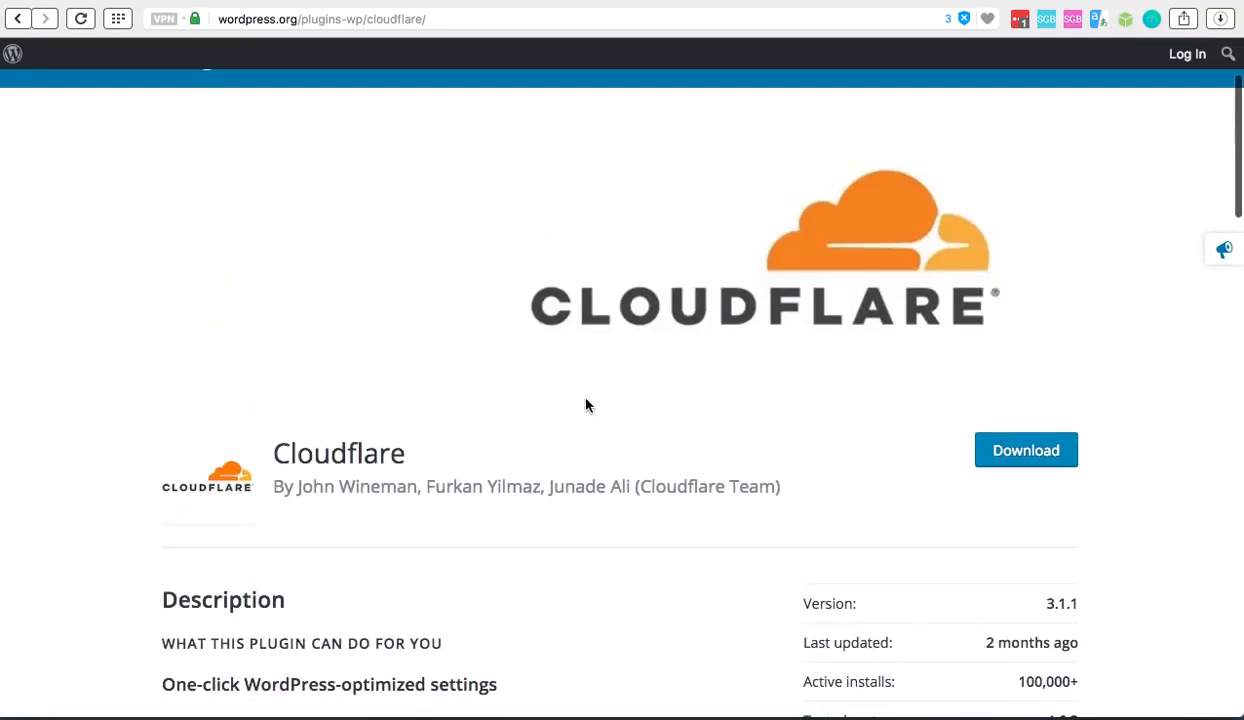
Check the plugin list in the setup guide and view the Really Simple SSL page on WordPress.org
{"action": "left_click", "coordinate": [644, 1]}
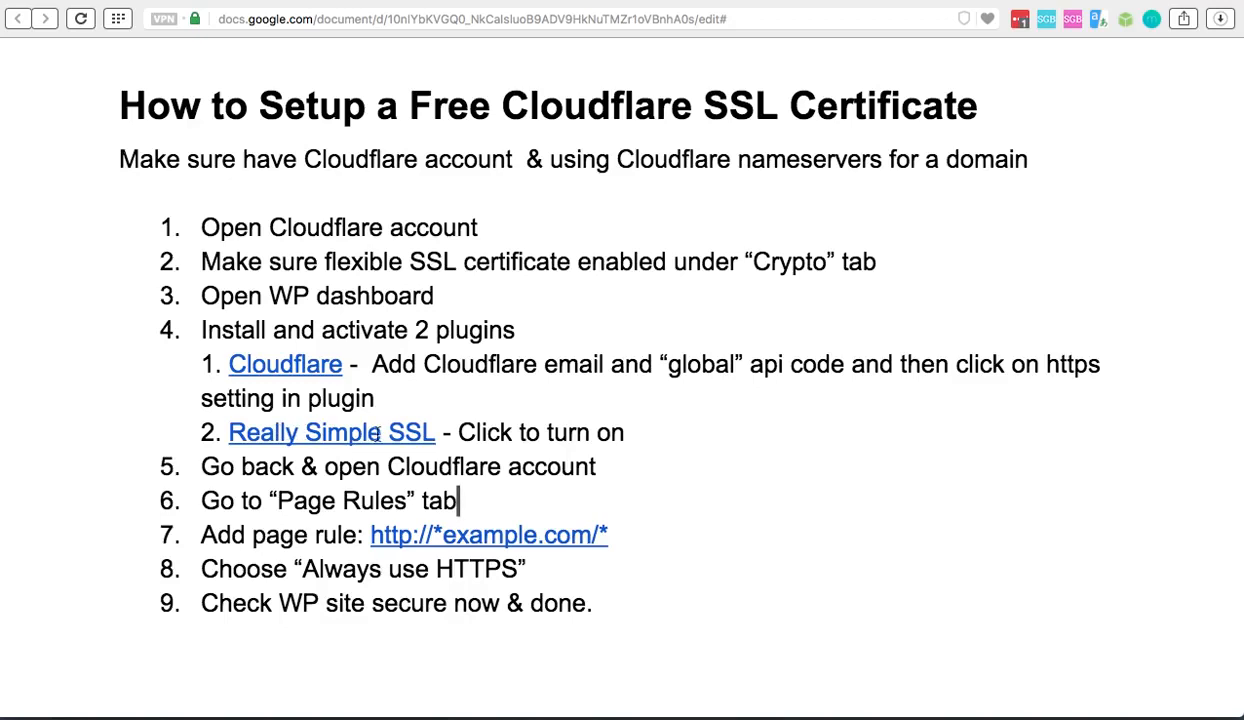
{"action": "left_click", "coordinate": [935, 1]}
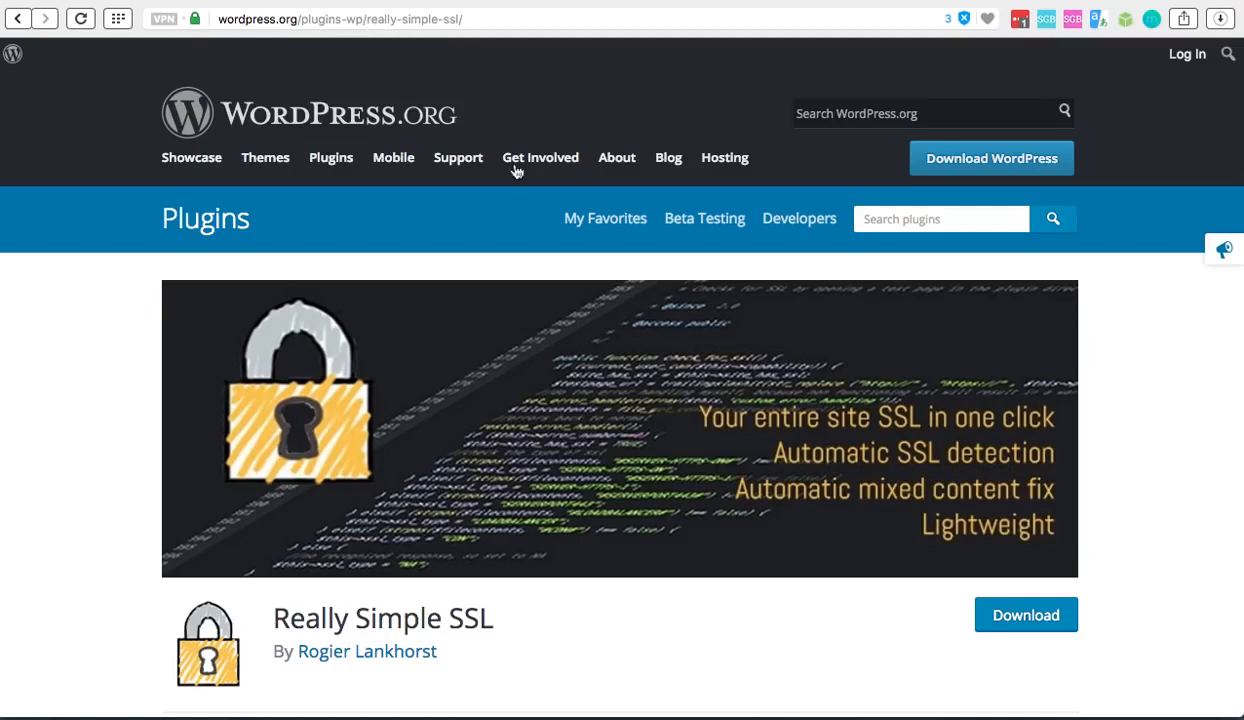
{"action": "scroll", "coordinate": [530, 320], "scroll_direction": "down", "scroll_amount": 2}
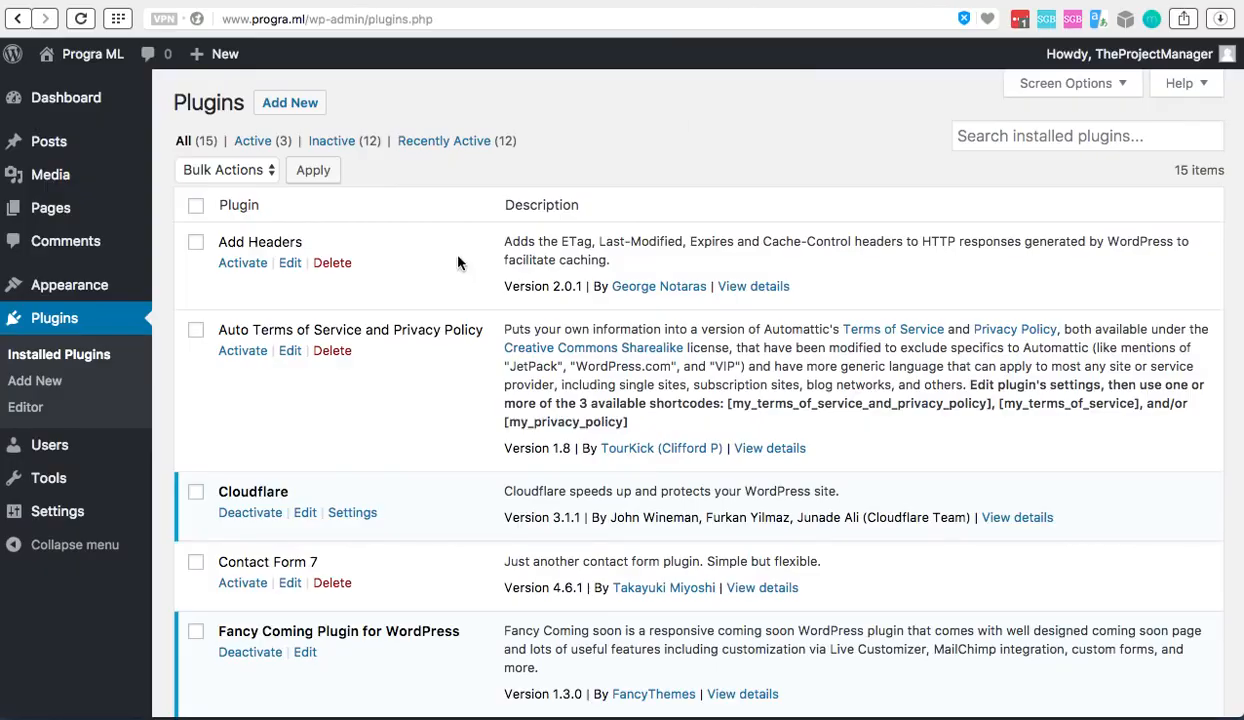
Examine the WordPress installed plugins list for the Cloudflare and Really Simple SSL entries and their activation status
{"action": "scroll", "coordinate": [370, 425], "scroll_direction": "down", "scroll_amount": 2}
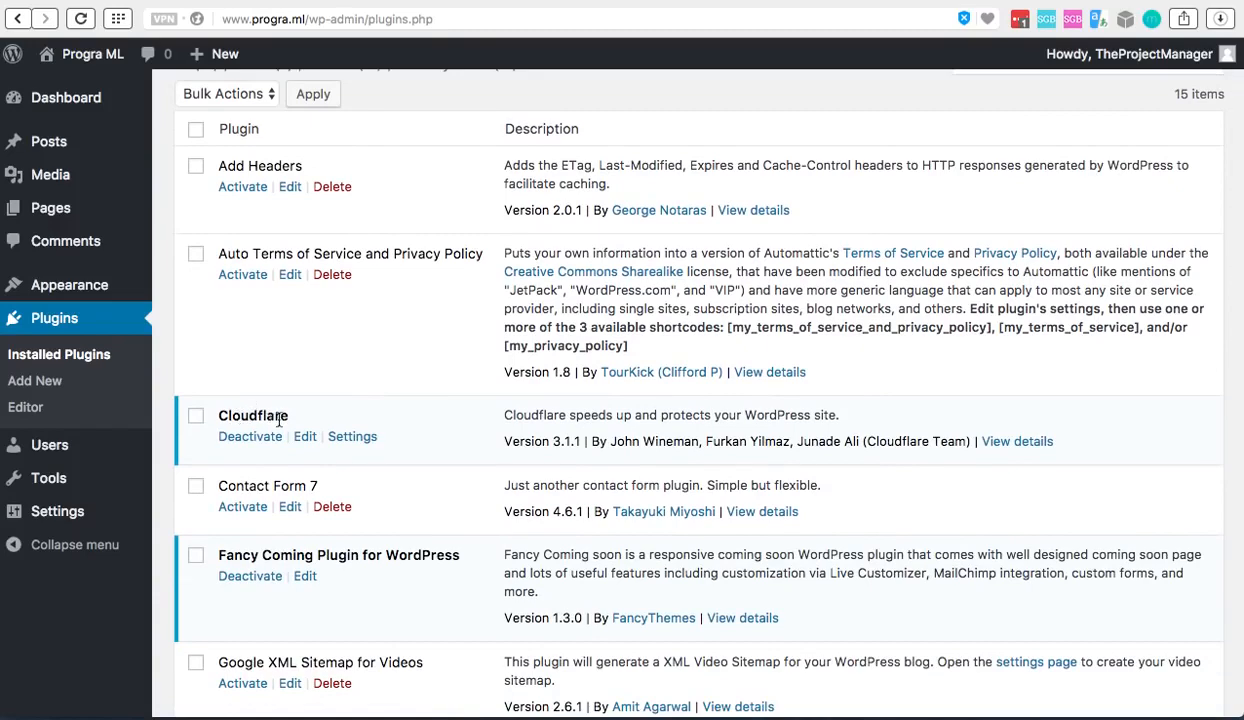
{"action": "scroll", "coordinate": [216, 156], "scroll_direction": "up", "scroll_amount": 2}
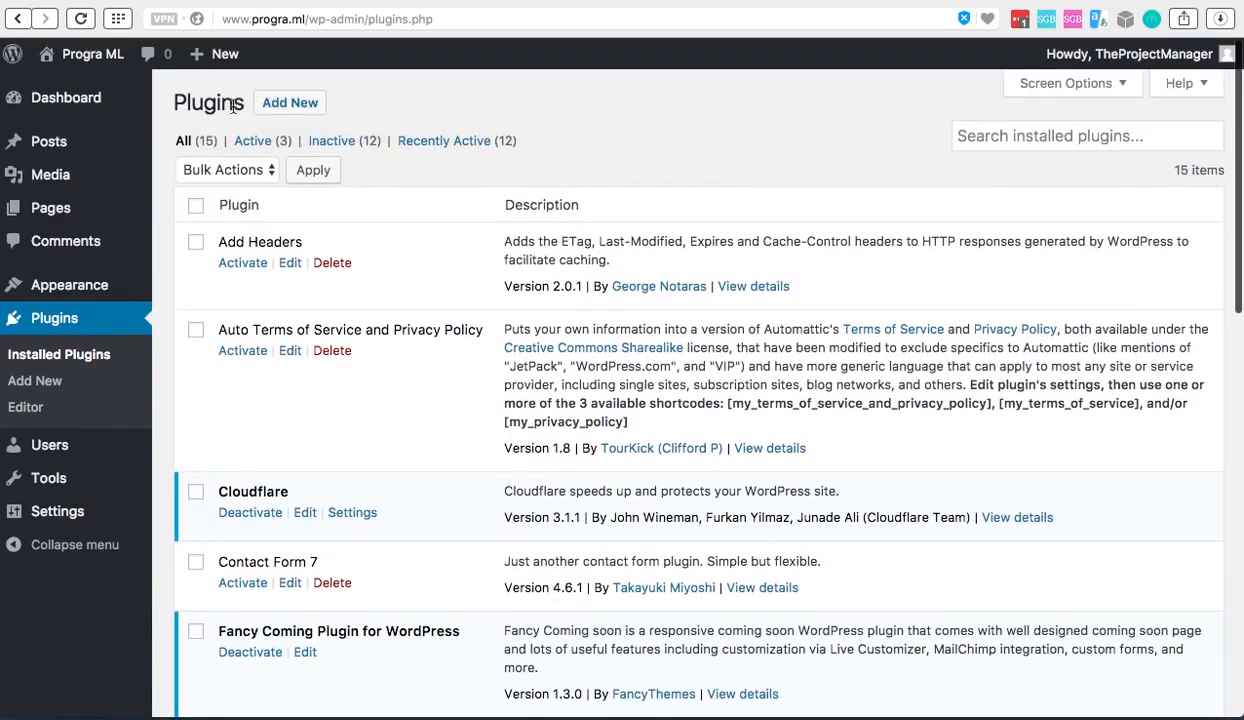
{"action": "scroll", "coordinate": [298, 485], "scroll_direction": "down", "scroll_amount": 6}
{"action": "scroll", "coordinate": [430, 466], "scroll_direction": "down", "scroll_amount": 3}
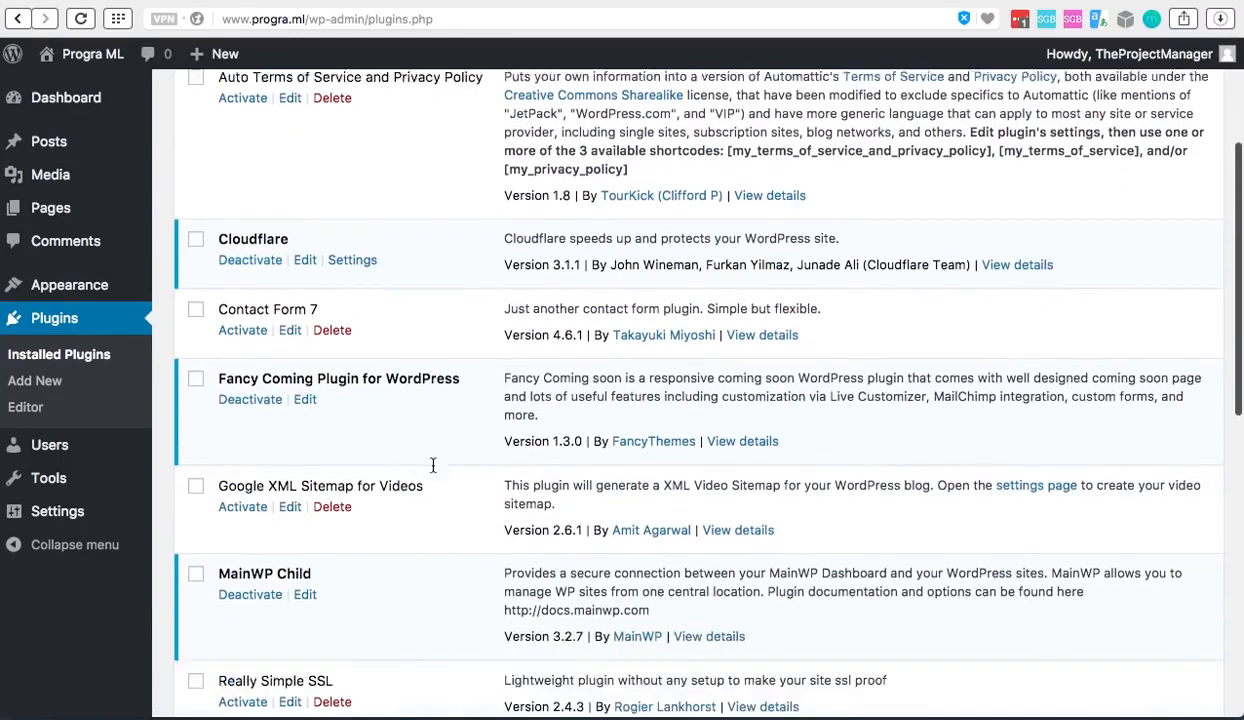
{"action": "scroll", "coordinate": [361, 497], "scroll_direction": "down", "scroll_amount": 2}
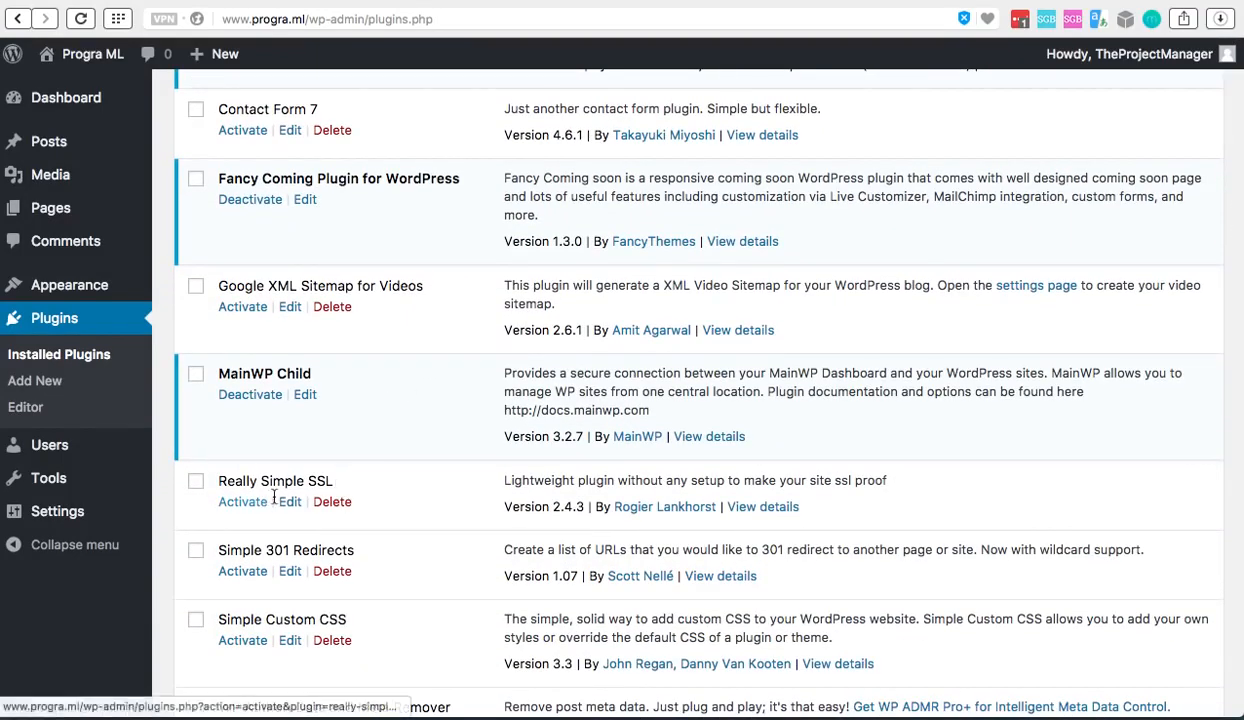
{"action": "scroll", "coordinate": [383, 481], "scroll_direction": "up", "scroll_amount": 1}
{"action": "scroll", "coordinate": [383, 481], "scroll_direction": "up", "scroll_amount": 10}
{"action": "scroll", "coordinate": [381, 478], "scroll_direction": "down", "scroll_amount": 1}
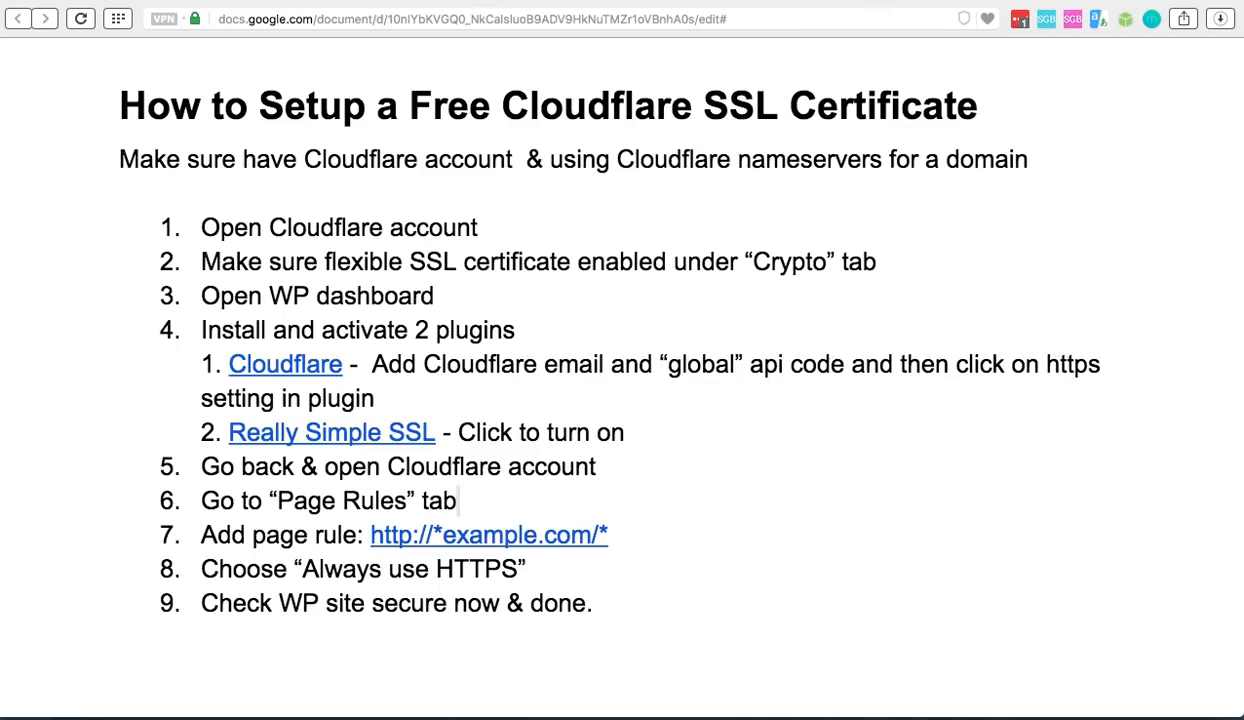
Return to the WordPress plugins list and open the Cloudflare plugin's settings
{"action": "left_click", "coordinate": [884, 0]}
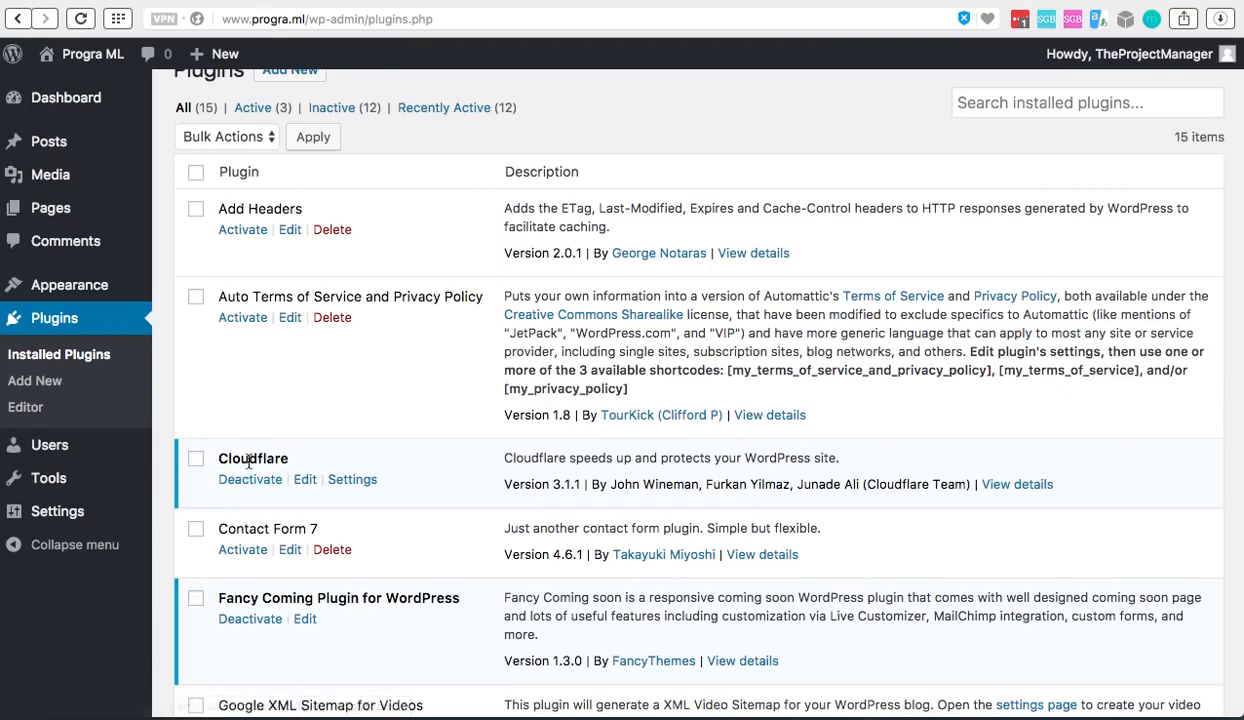
{"action": "left_click", "coordinate": [349, 484]}
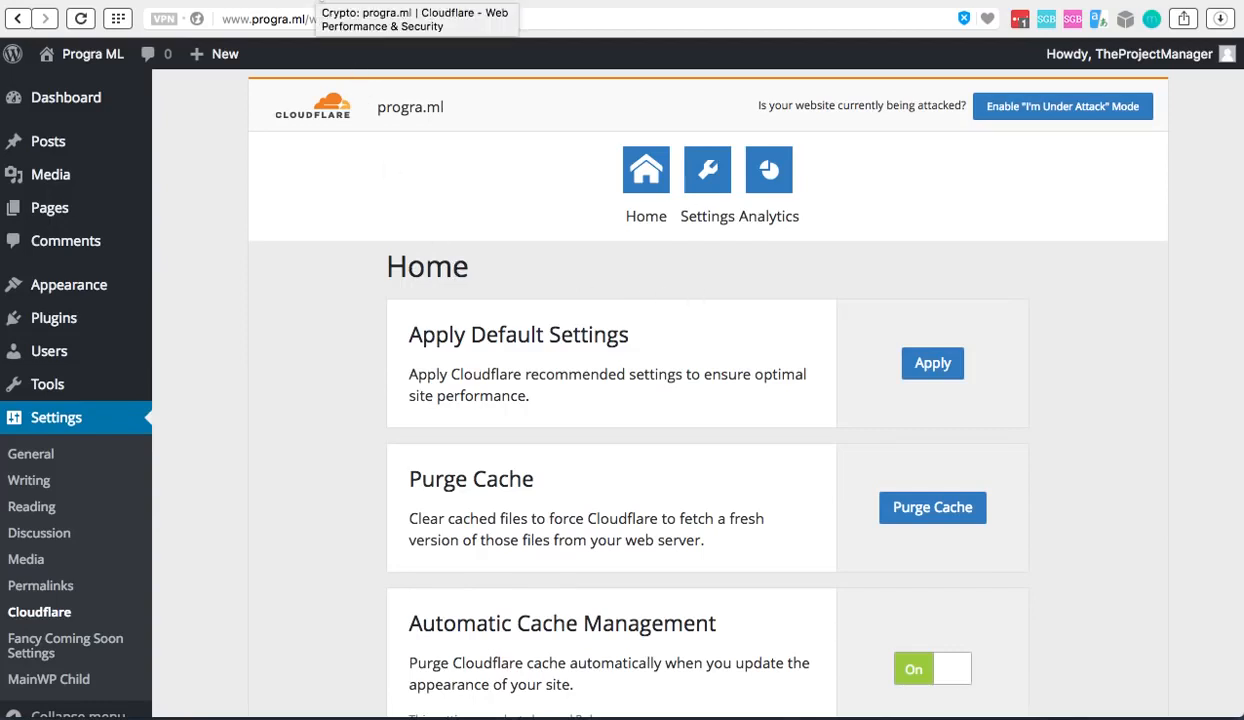
Switch to the Cloudflare website, open the account's own settings and look for the global API key
{"action": "left_click", "coordinate": [319, 0]}
{"action": "scroll", "coordinate": [922, 287], "scroll_direction": "up", "scroll_amount": 1}
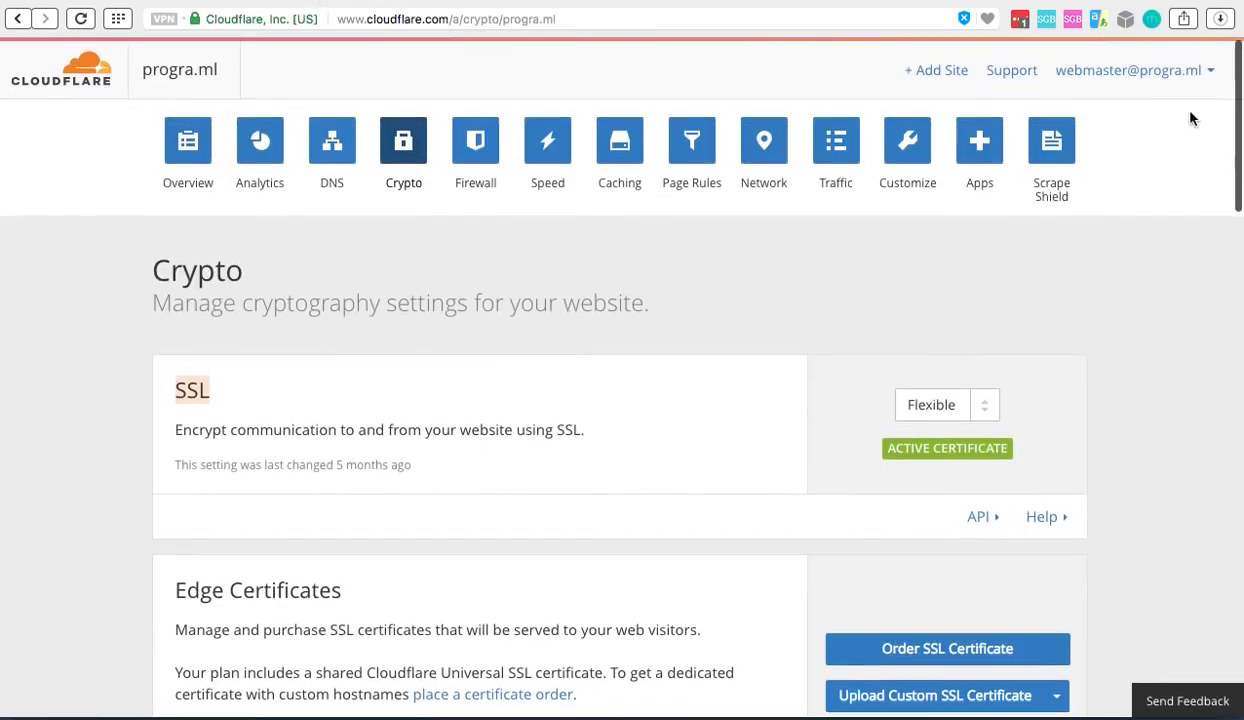
{"action": "left_click", "coordinate": [1211, 76]}
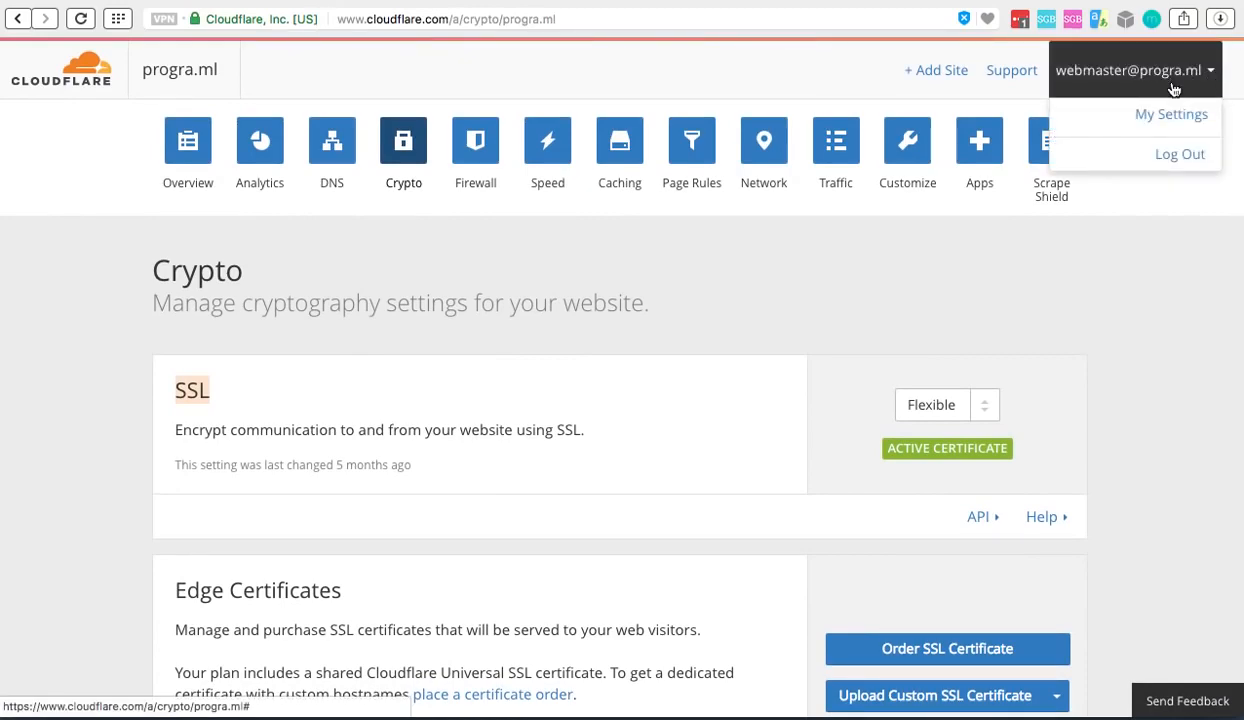
{"action": "left_click", "coordinate": [1172, 114]}
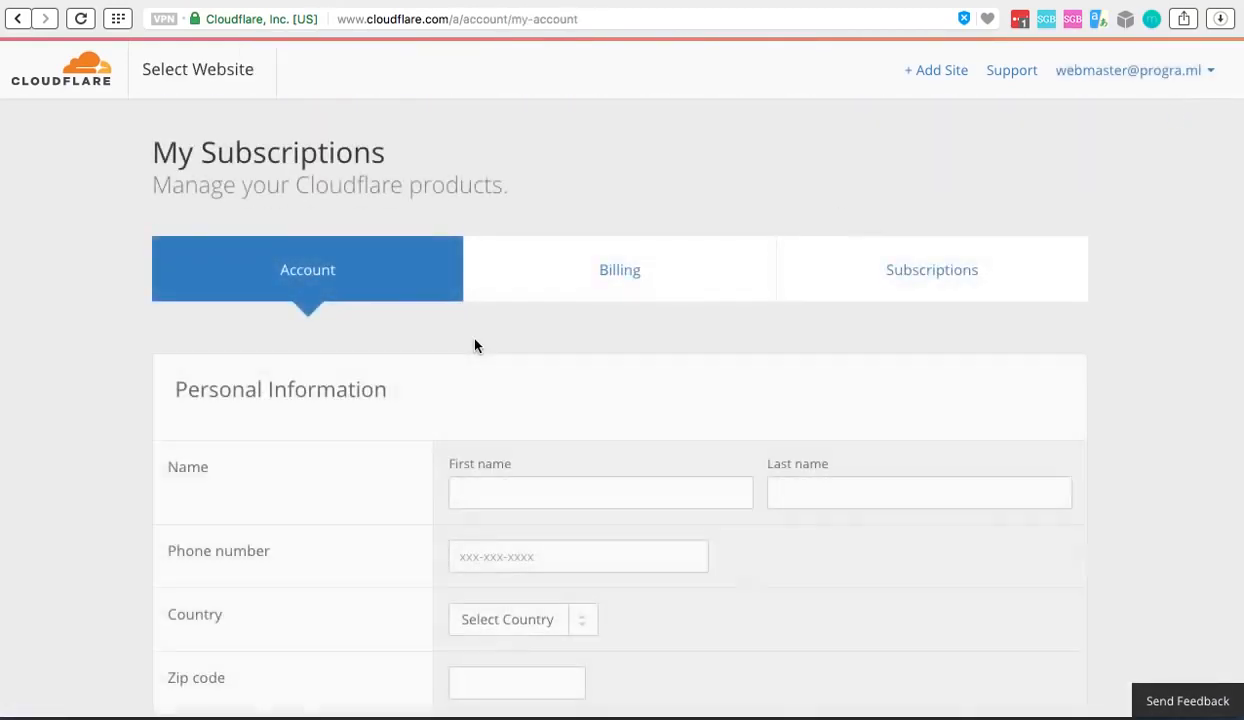
{"action": "scroll", "coordinate": [475, 345], "scroll_direction": "down", "scroll_amount": 10}
{"action": "scroll", "coordinate": [475, 345], "scroll_direction": "down", "scroll_amount": 3}
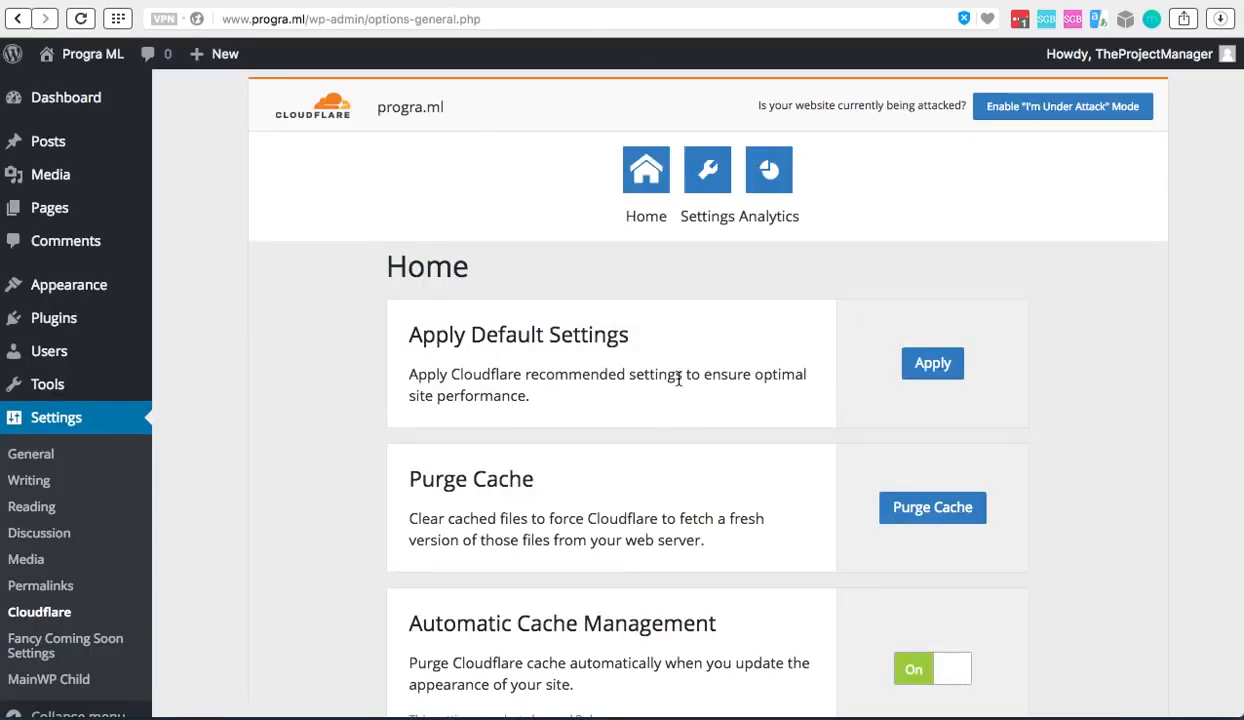
Turn on Automatic HTTPS Rewrites in the WordPress Cloudflare plugin's settings
{"action": "scroll", "coordinate": [678, 456], "scroll_direction": "down", "scroll_amount": 3}
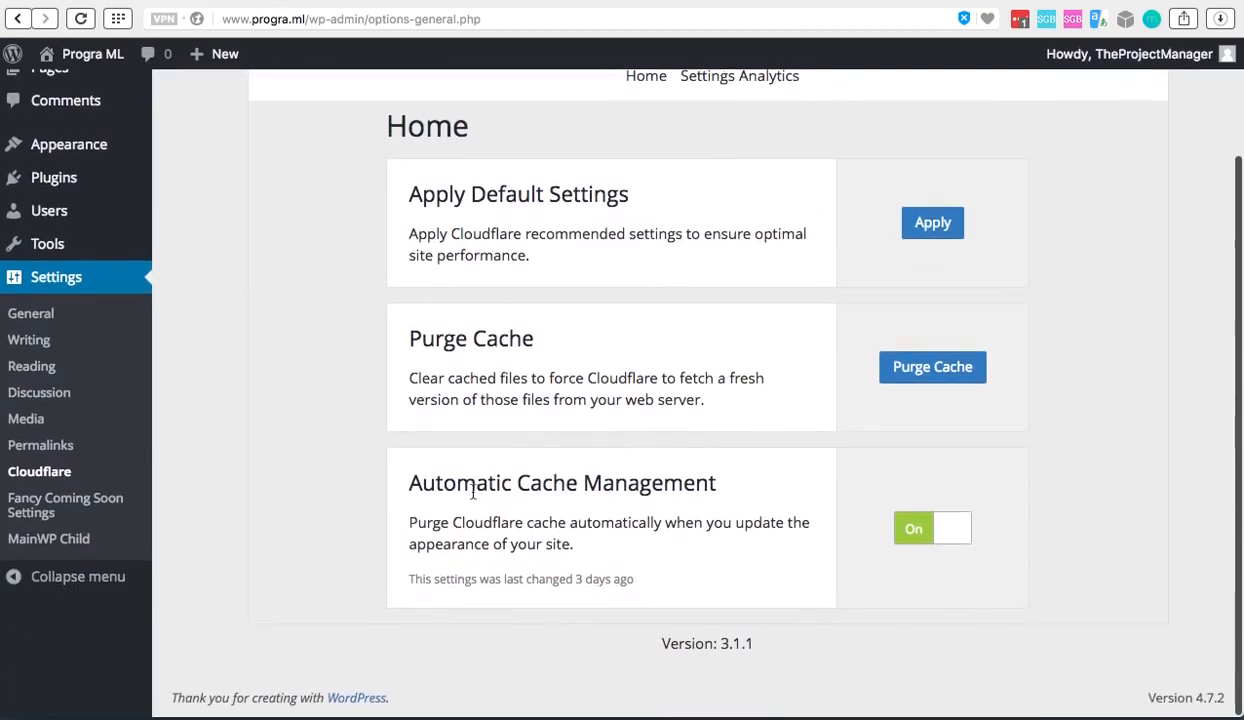
{"action": "scroll", "coordinate": [698, 467], "scroll_direction": "up", "scroll_amount": 3}
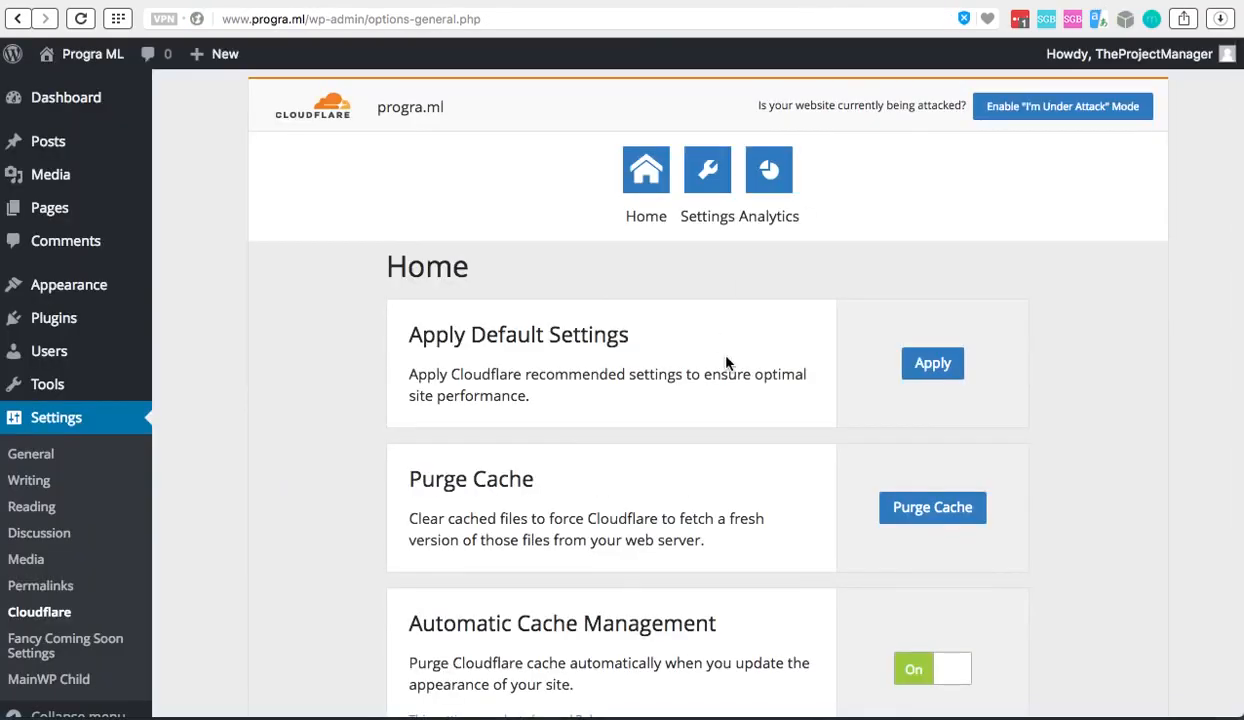
{"action": "left_click", "coordinate": [680, 185]}
{"action": "scroll", "coordinate": [708, 373], "scroll_direction": "down", "scroll_amount": 10}
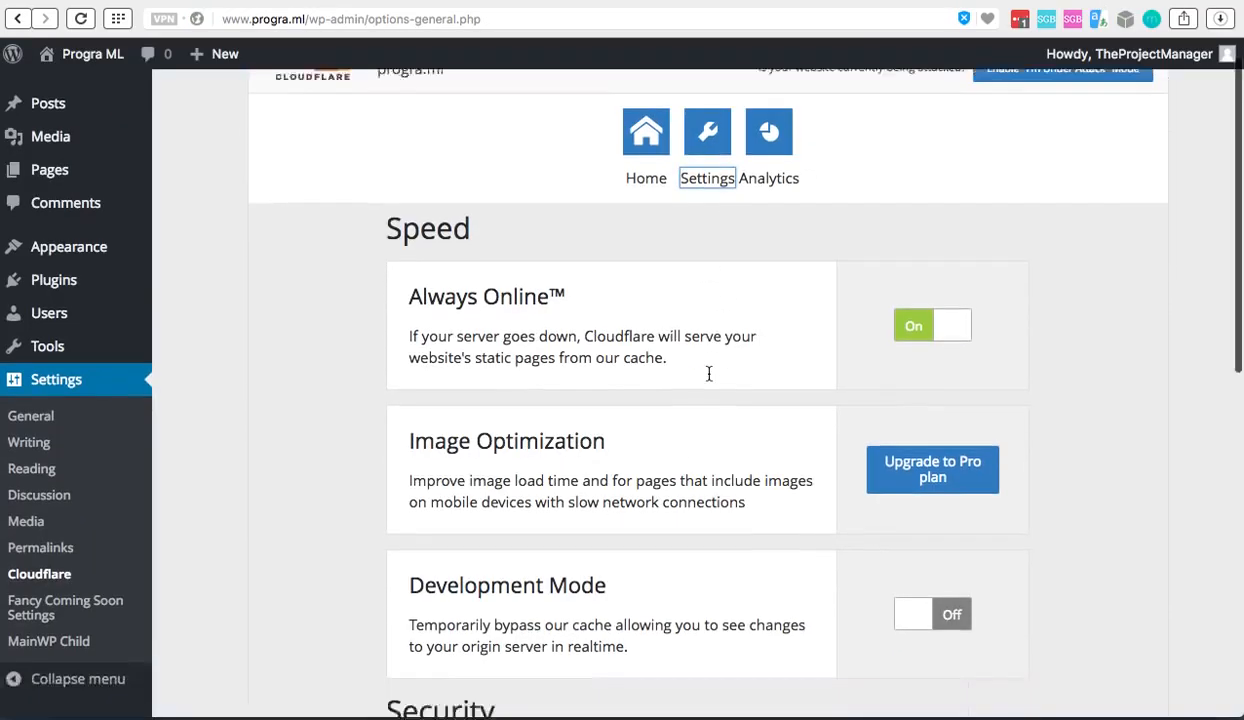
{"action": "scroll", "coordinate": [708, 379], "scroll_direction": "down", "scroll_amount": 5}
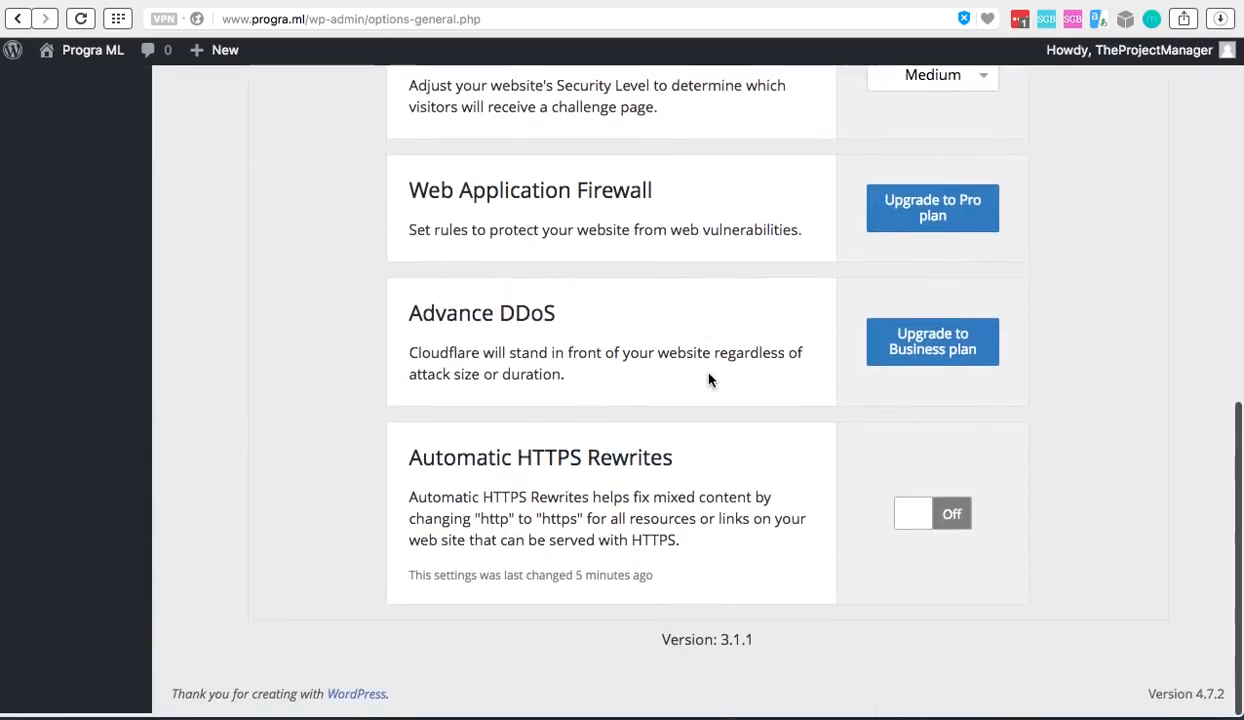
{"action": "left_click_drag", "start_coordinate": [409, 462], "coordinate": [672, 467]}
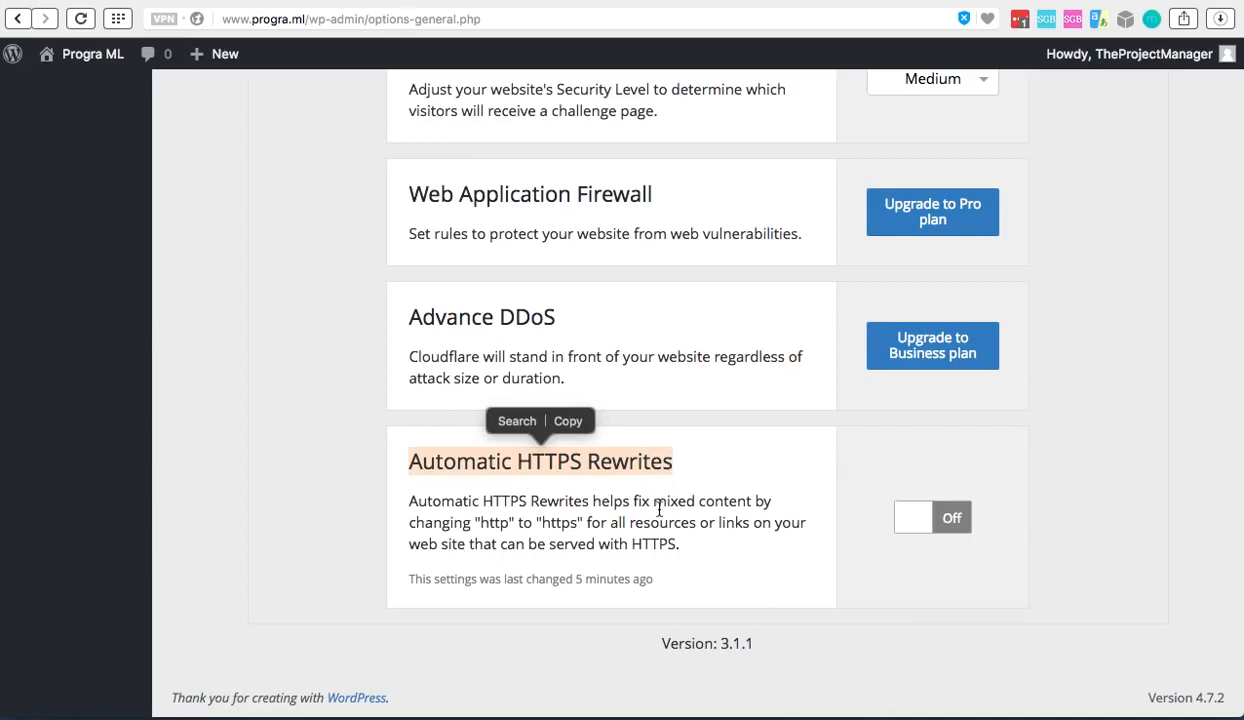
{"action": "left_click", "coordinate": [952, 520]}
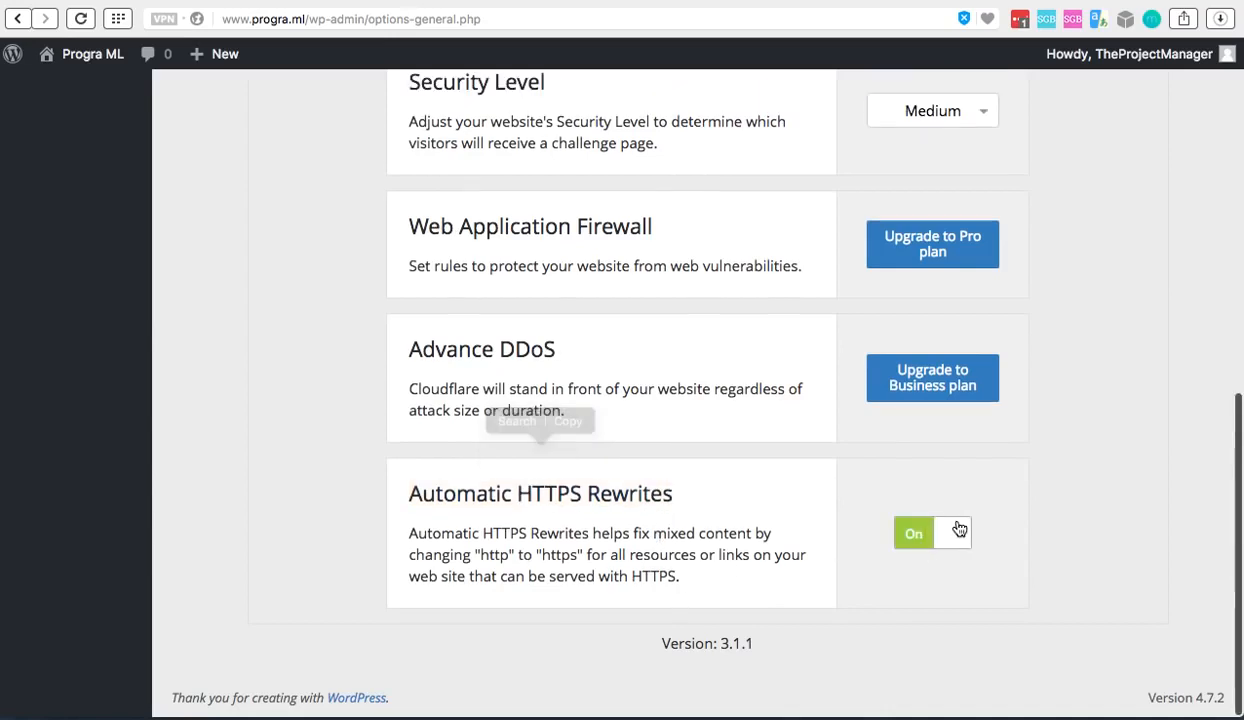
Go back to the installed plugins list and locate the Really Simple SSL plugin
{"action": "scroll", "coordinate": [692, 400], "scroll_direction": "up", "scroll_amount": 15}
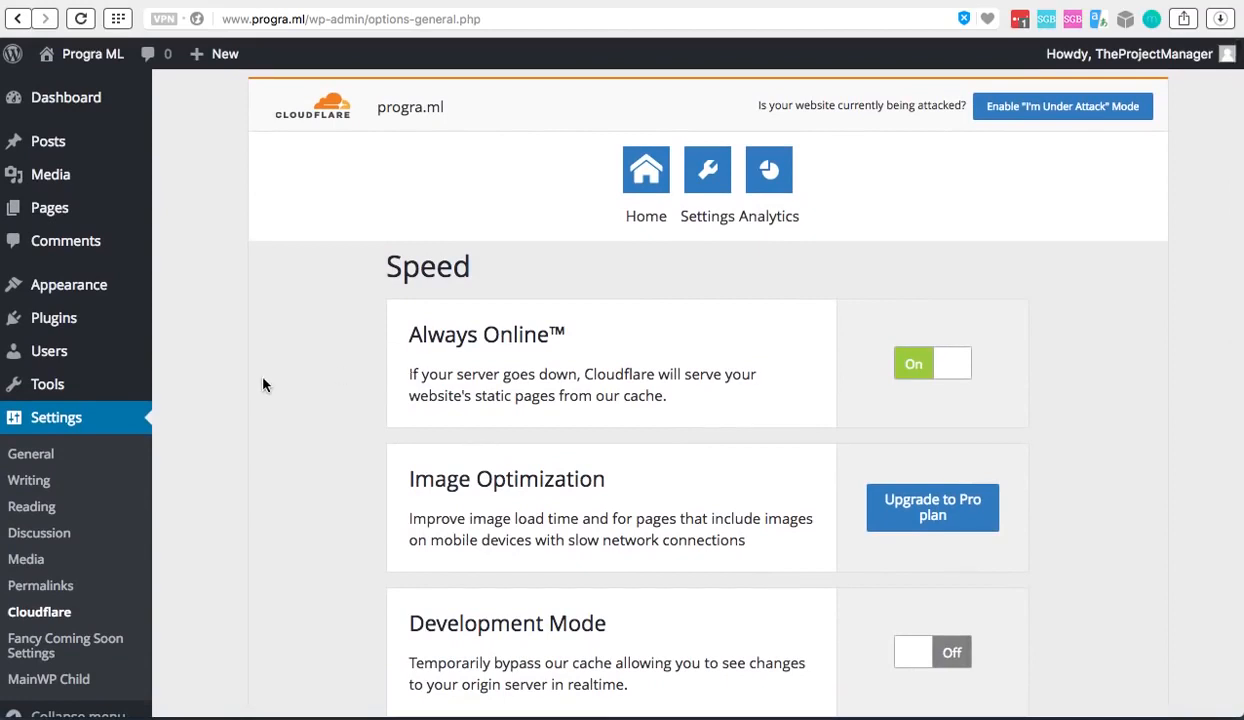
{"action": "mouse_move", "coordinate": [150, 316]}
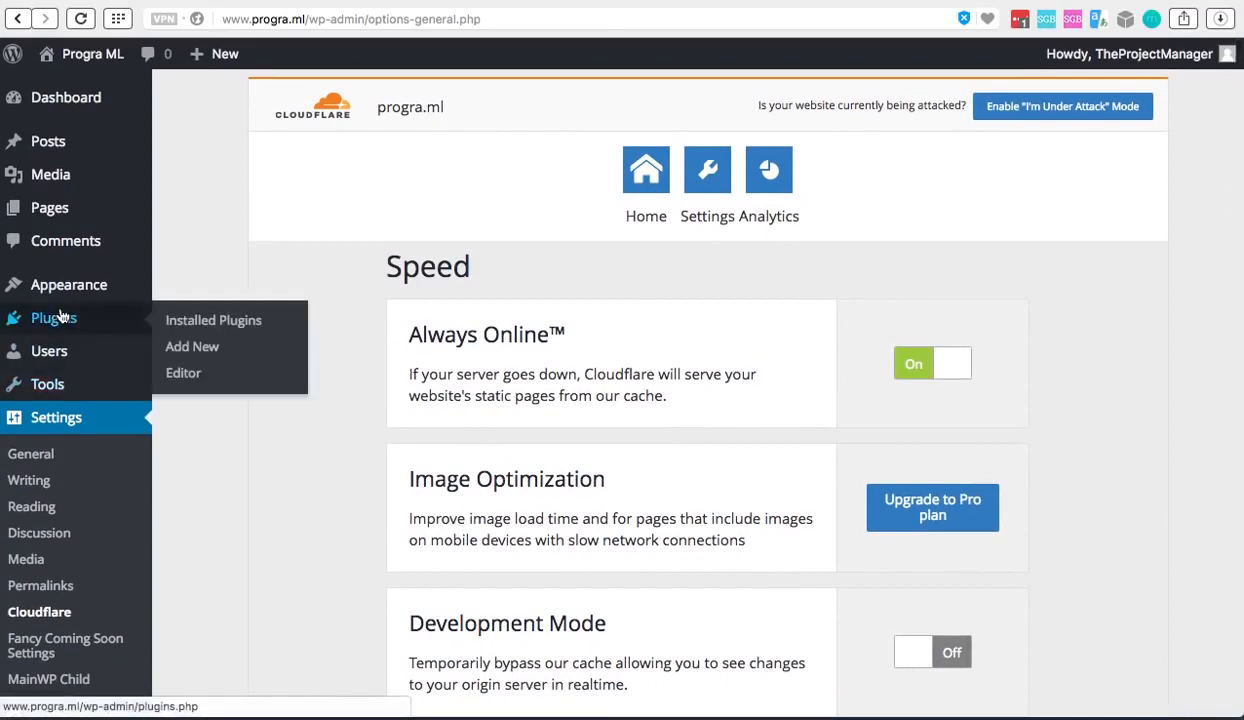
{"action": "left_click", "coordinate": [213, 321]}
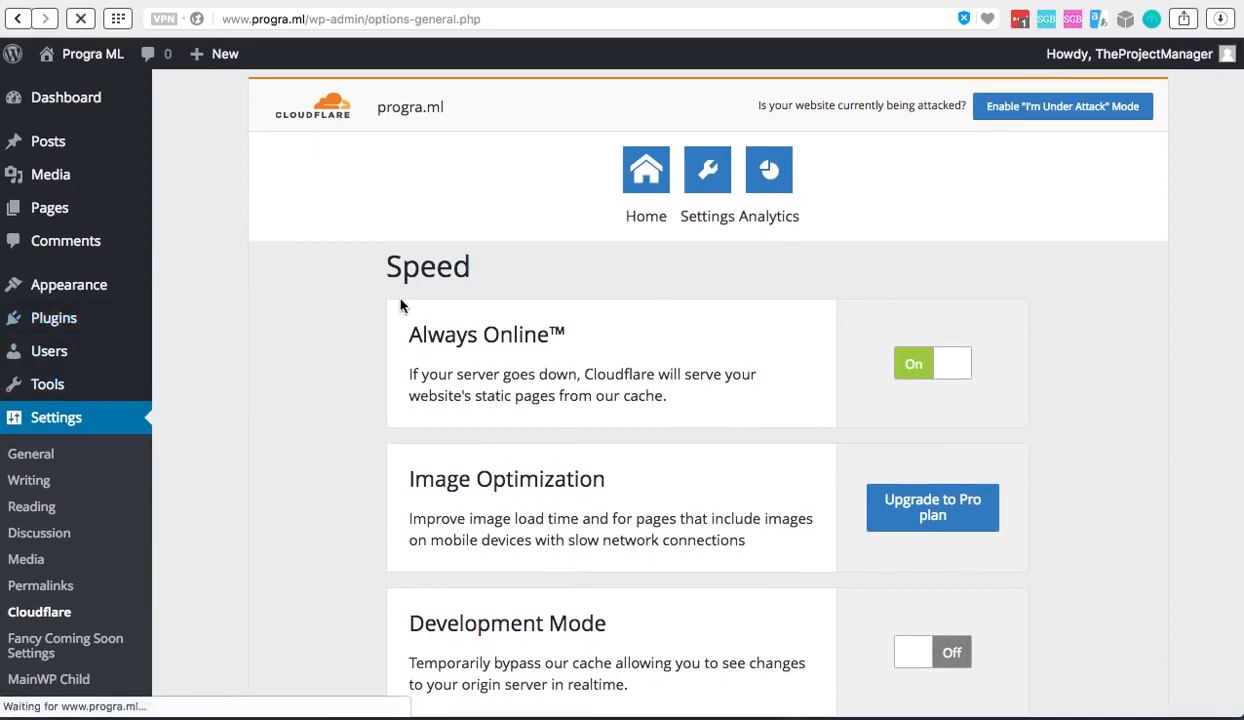
{"action": "scroll", "coordinate": [362, 418], "scroll_direction": "down", "scroll_amount": 4}
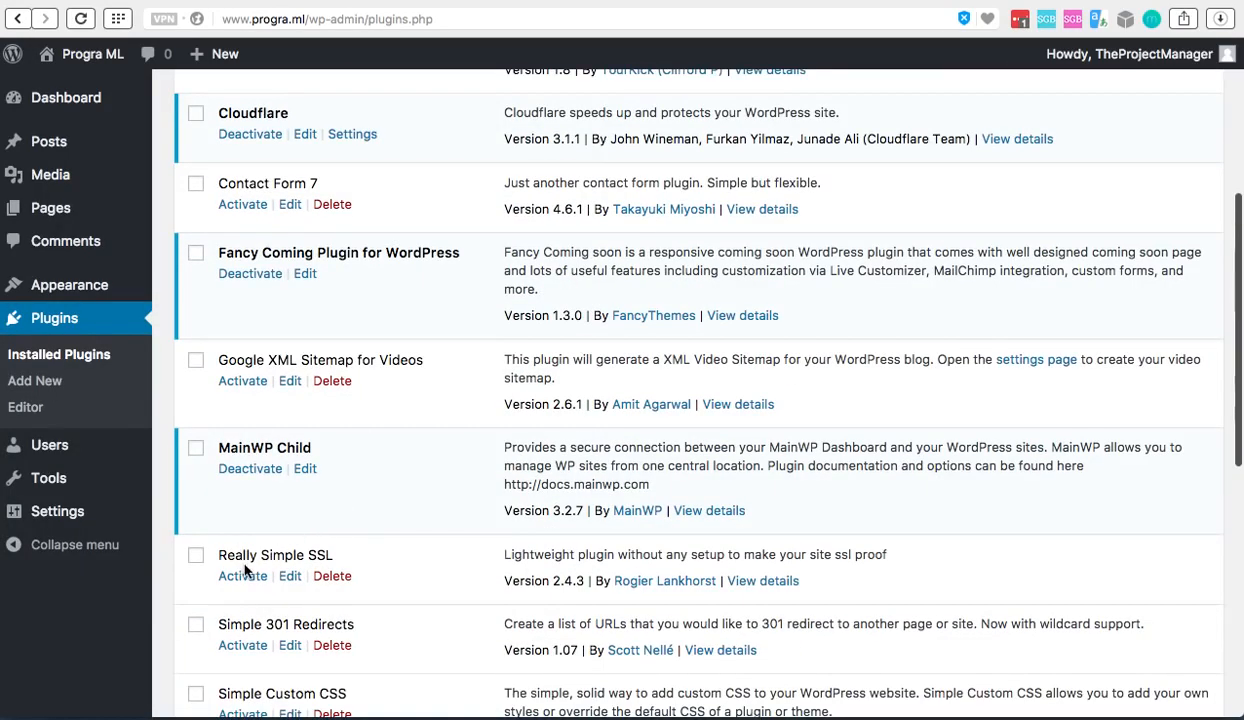
{"action": "scroll", "coordinate": [405, 565], "scroll_direction": "down", "scroll_amount": 2}
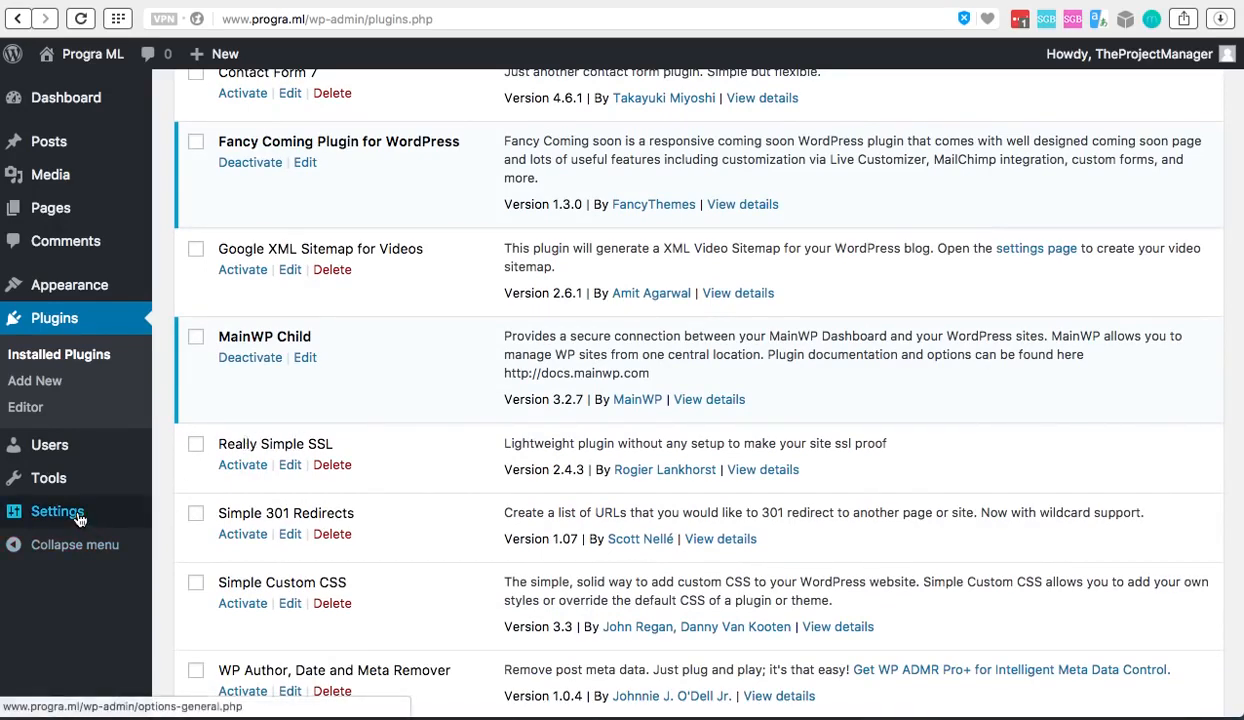
Open the WordPress General Settings and check the WordPress Address and Site Address URLs
{"action": "mouse_move", "coordinate": [78, 510]}
{"action": "left_click", "coordinate": [187, 436]}
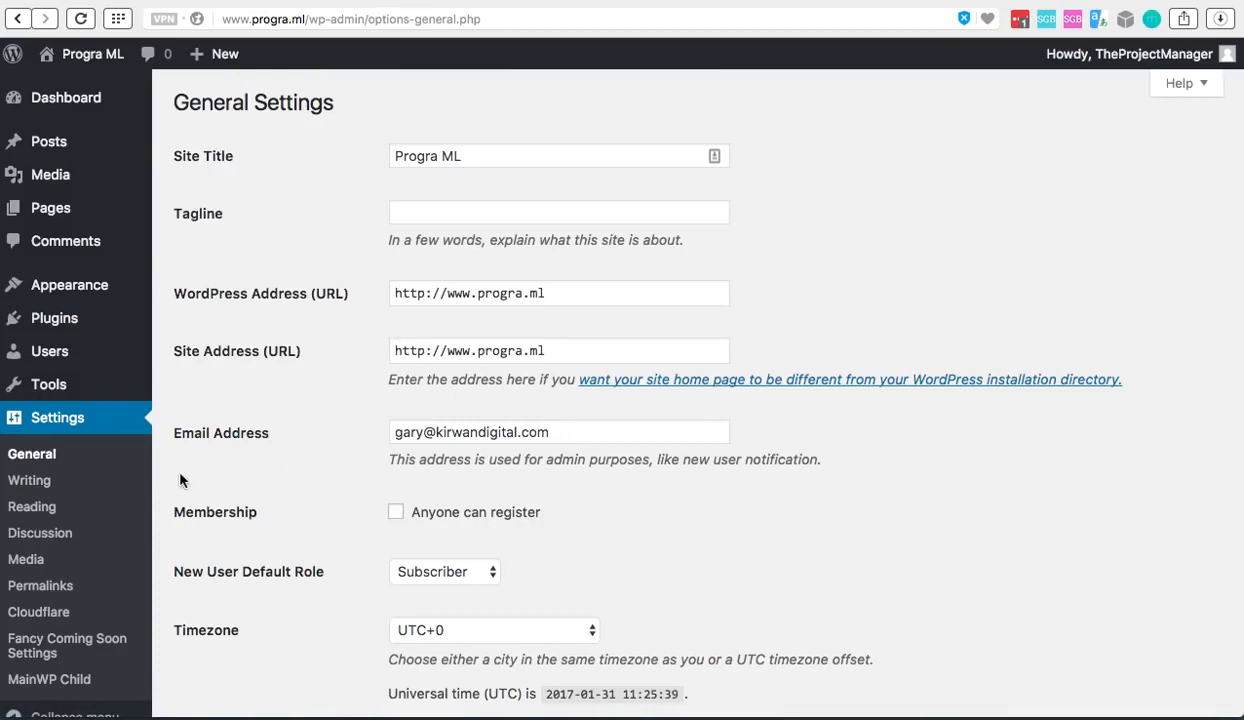
{"action": "scroll", "coordinate": [102, 570], "scroll_direction": "down", "scroll_amount": 1}
{"action": "scroll", "coordinate": [102, 570], "scroll_direction": "up", "scroll_amount": 1}
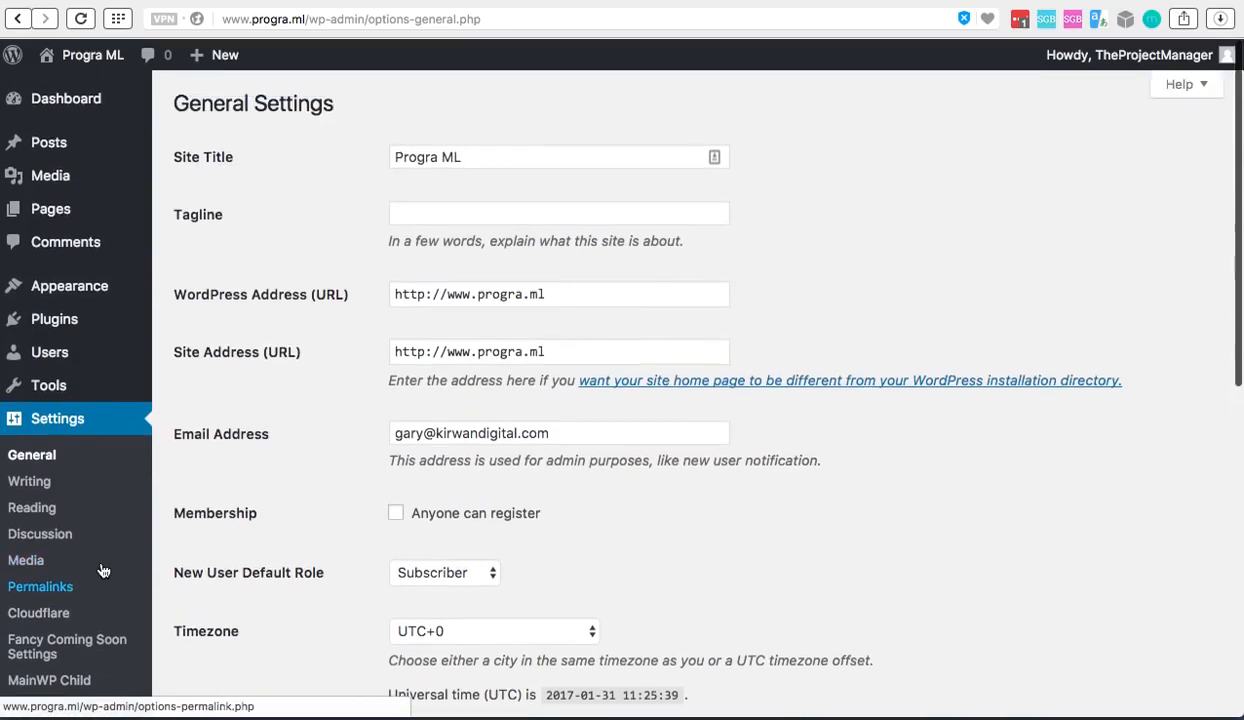
Open the installed plugins list and activate the Really Simple SSL plugin
{"action": "mouse_move", "coordinate": [81, 319]}
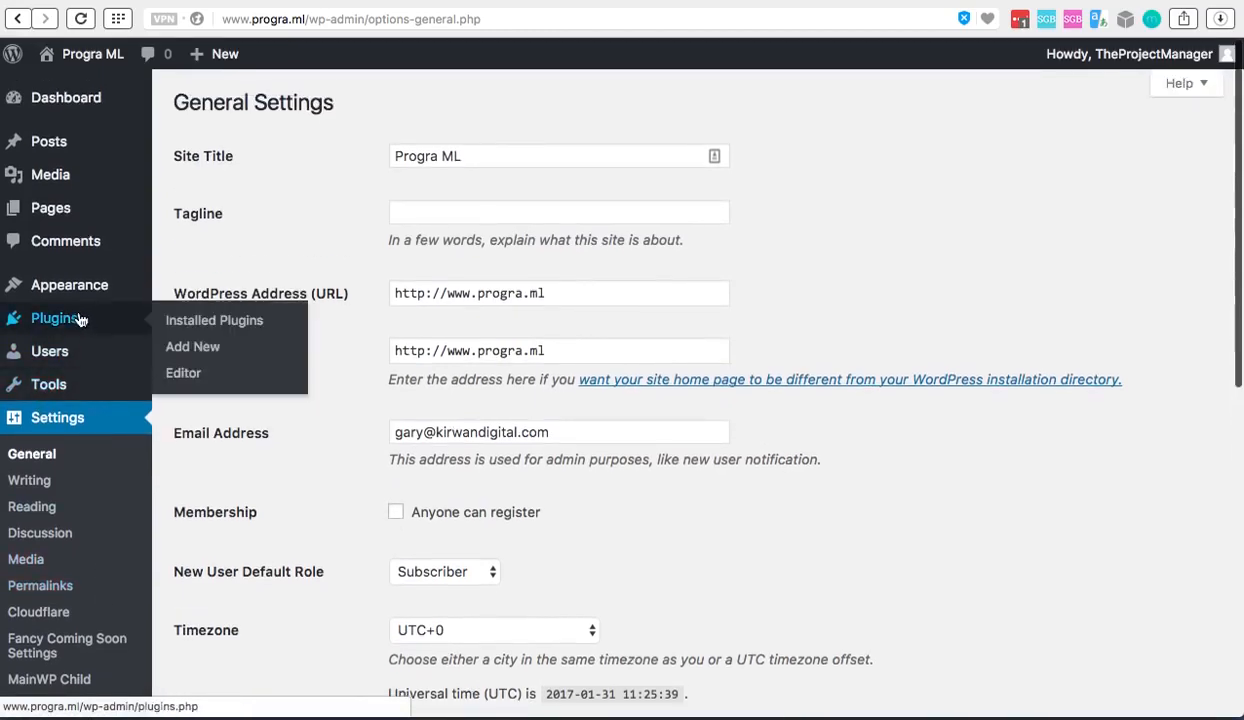
{"action": "left_click", "coordinate": [210, 321]}
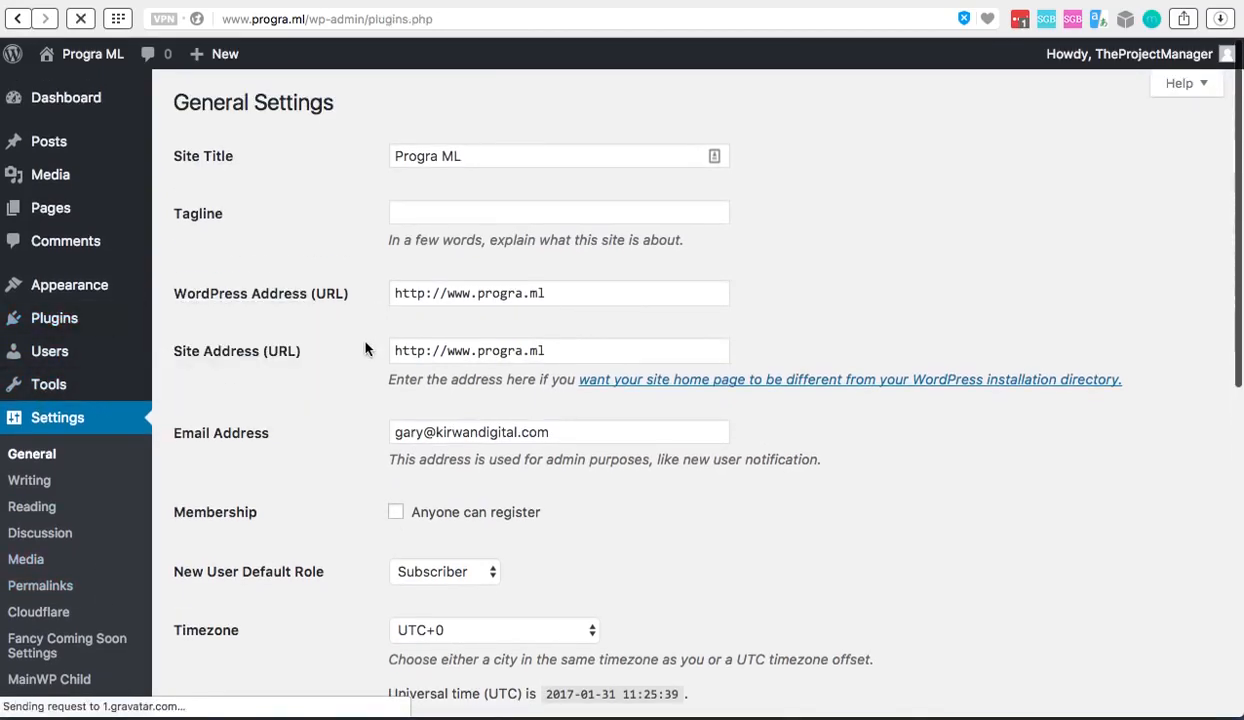
{"action": "scroll", "coordinate": [365, 348], "scroll_direction": "down", "scroll_amount": 5}
{"action": "scroll", "coordinate": [444, 347], "scroll_direction": "down", "scroll_amount": 3}
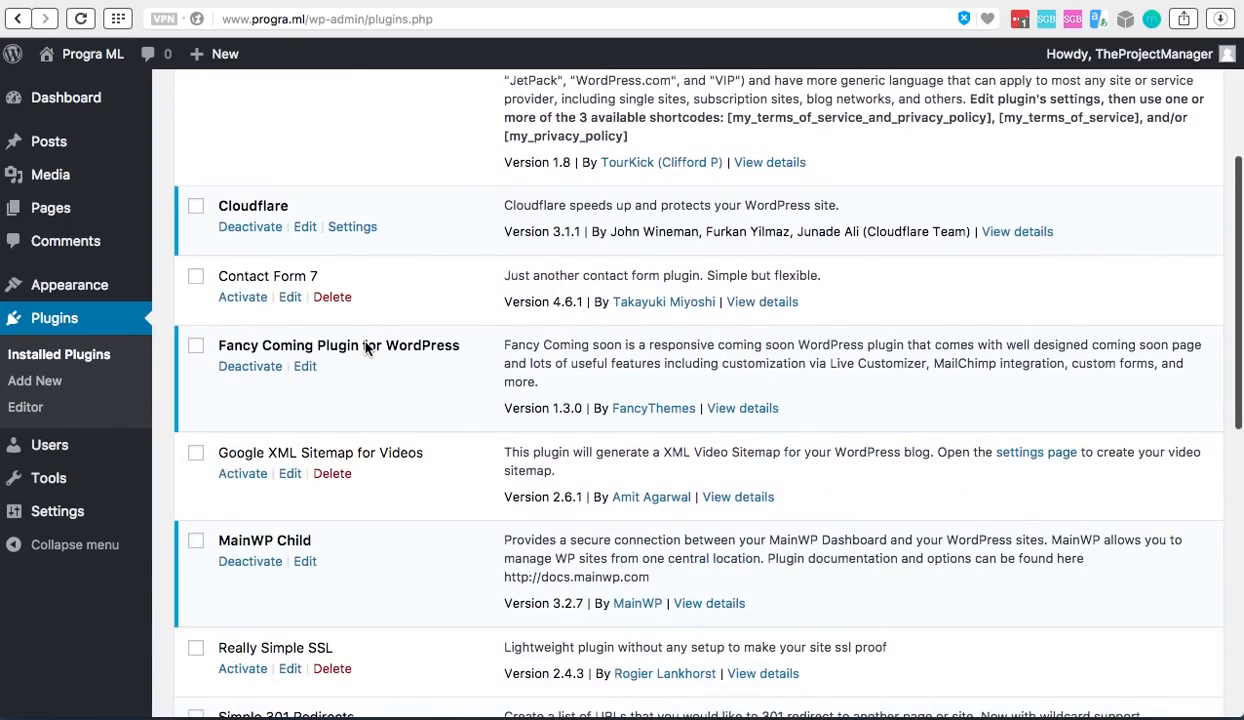
{"action": "scroll", "coordinate": [463, 178], "scroll_direction": "up", "scroll_amount": 2}
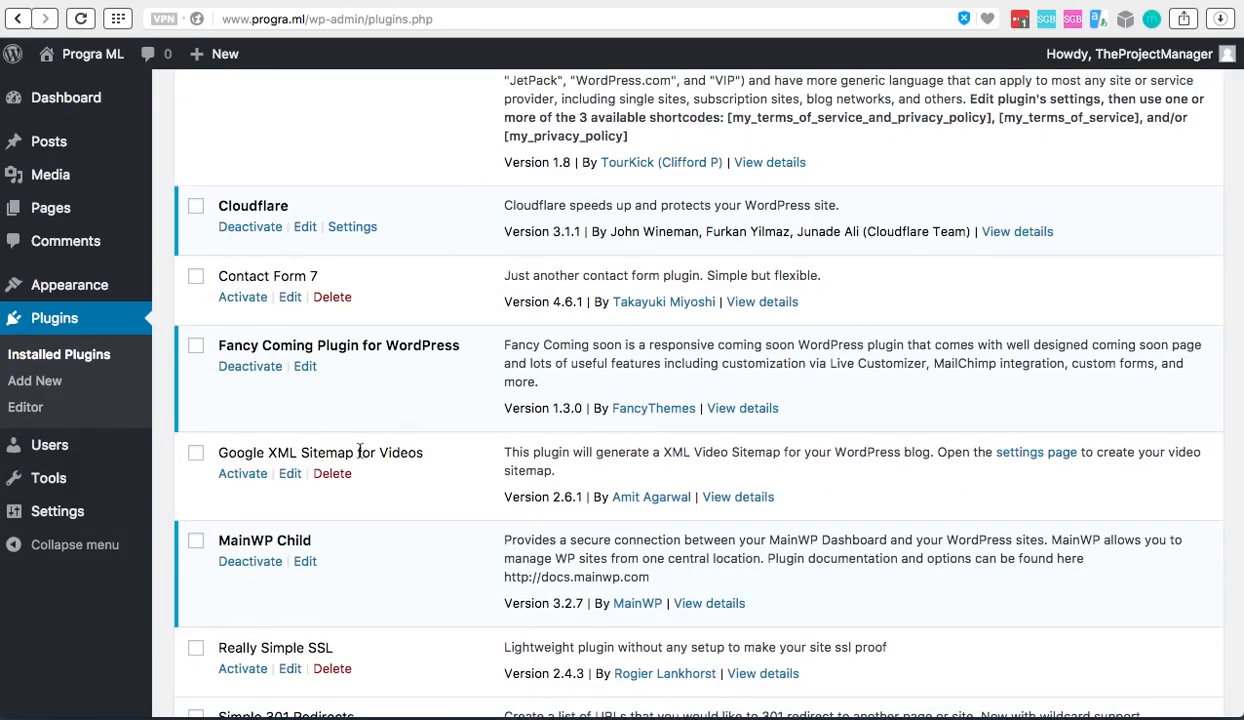
{"action": "scroll", "coordinate": [328, 472], "scroll_direction": "down", "scroll_amount": 4}
{"action": "left_click", "coordinate": [243, 474]}
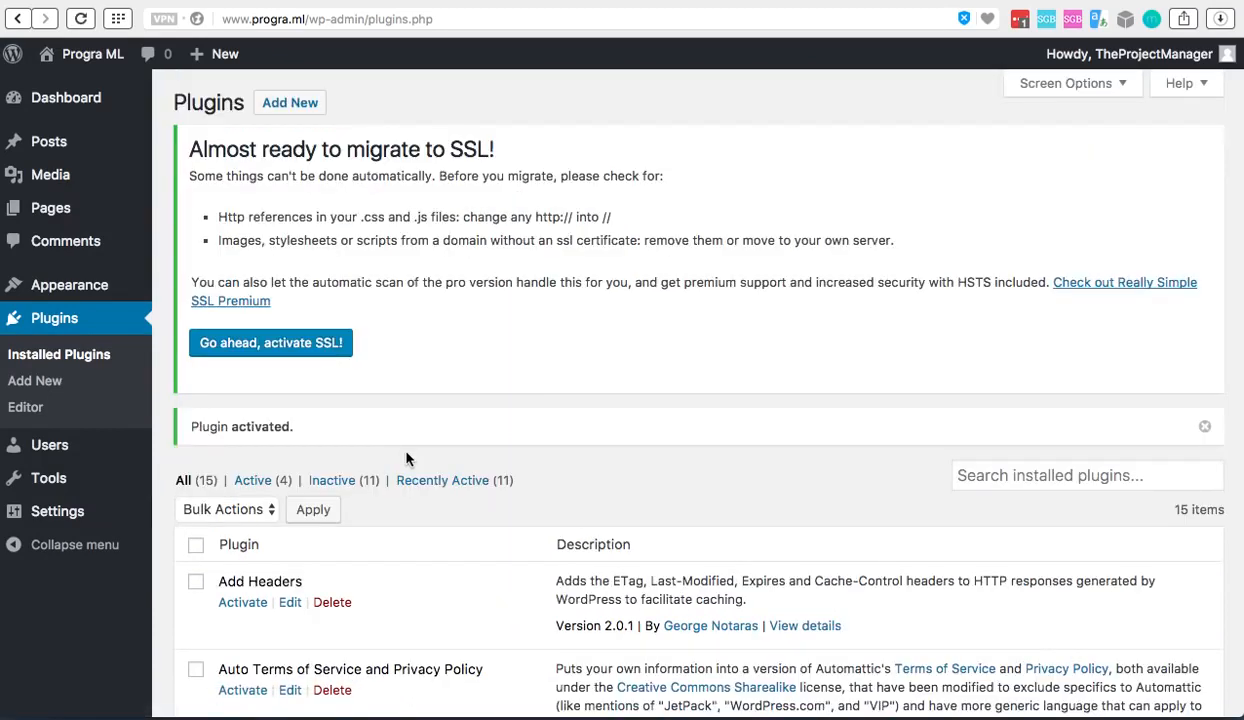
Activate SSL for the site through Really Simple SSL, dismiss the notice and go to the WordPress dashboard
{"action": "left_click", "coordinate": [299, 344]}
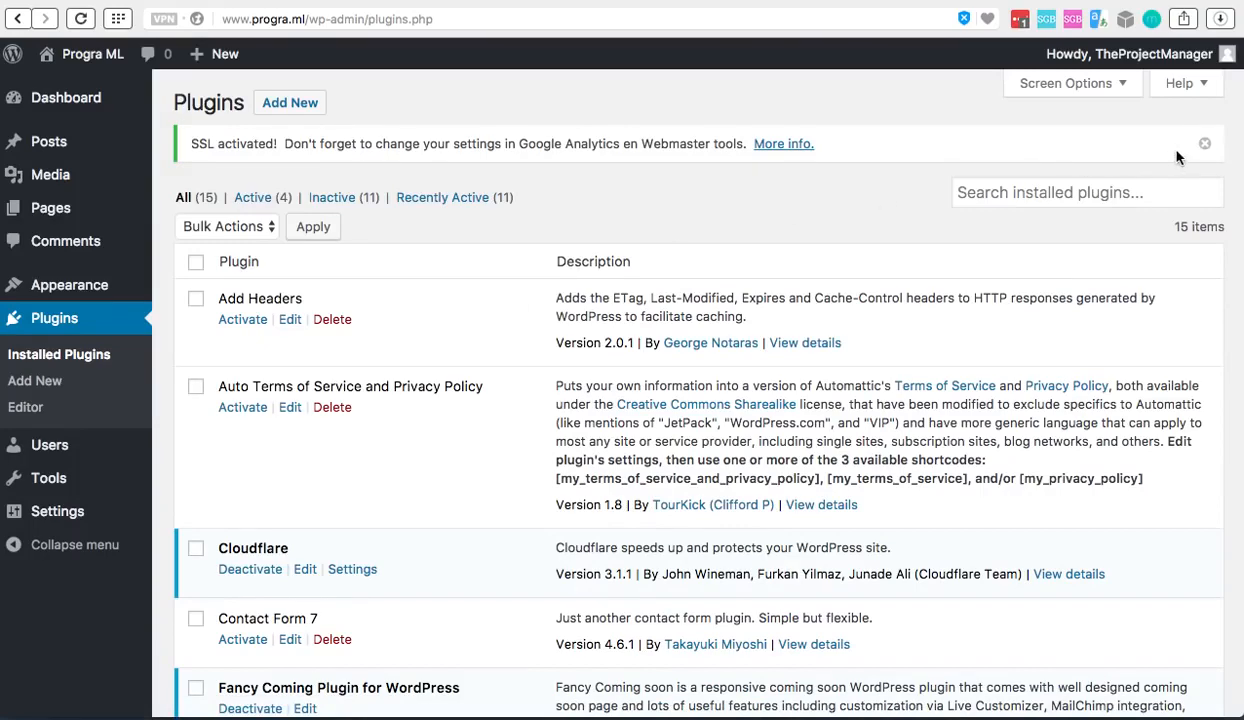
{"action": "left_click", "coordinate": [1204, 144]}
{"action": "left_click", "coordinate": [78, 100]}
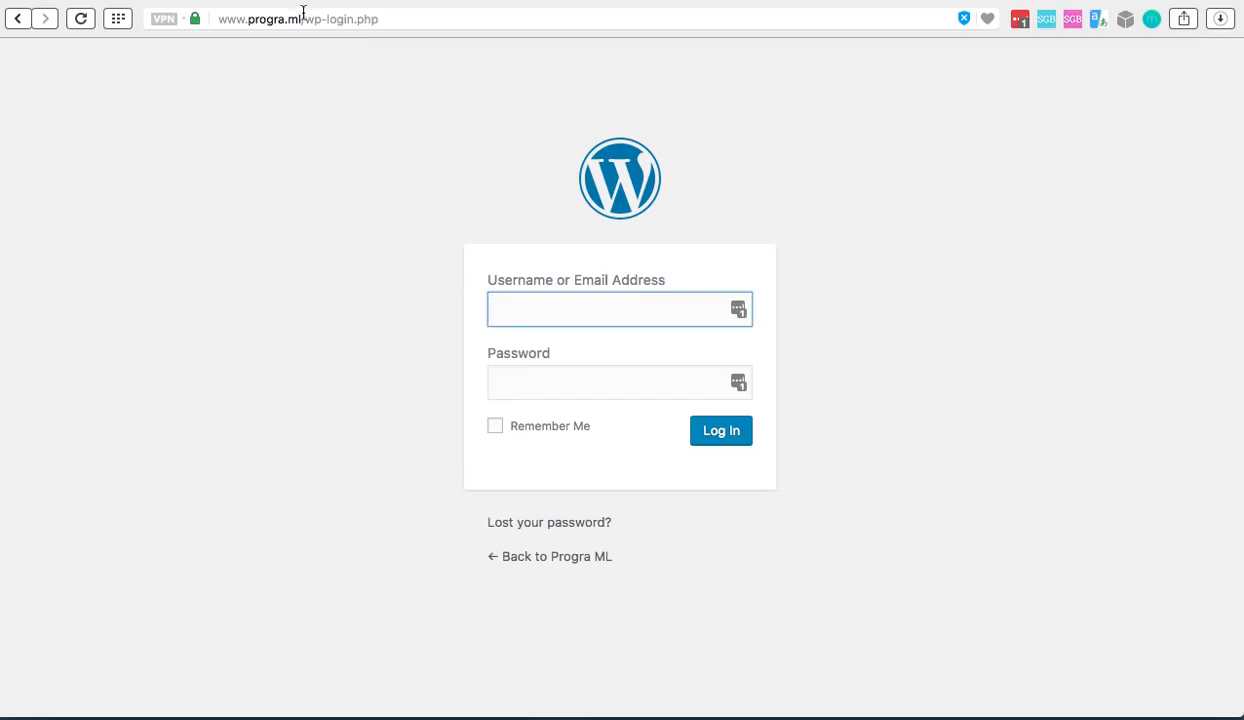
Check the setup instructions document, switch to the Cloudflare website and open the Page Rules for progra.ml
{"action": "left_click", "coordinate": [620, 1]}
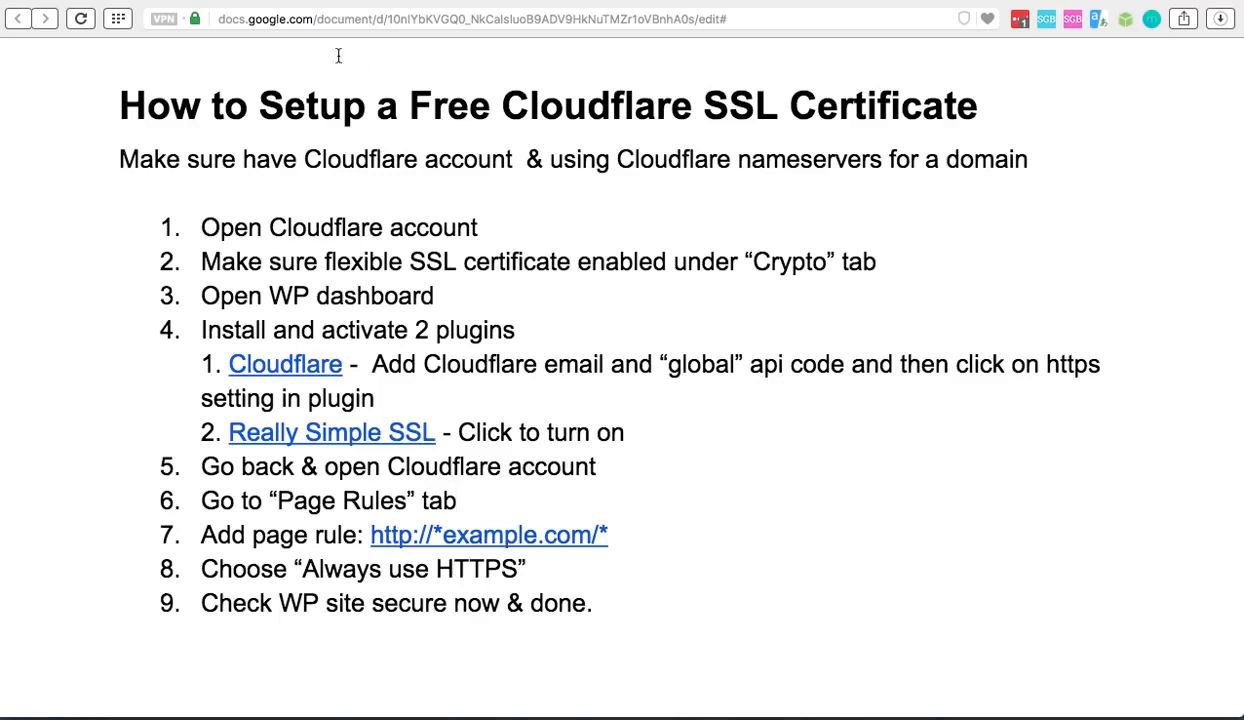
{"action": "left_click", "coordinate": [304, 2]}
{"action": "scroll", "coordinate": [403, 325], "scroll_direction": "up", "scroll_amount": 15}
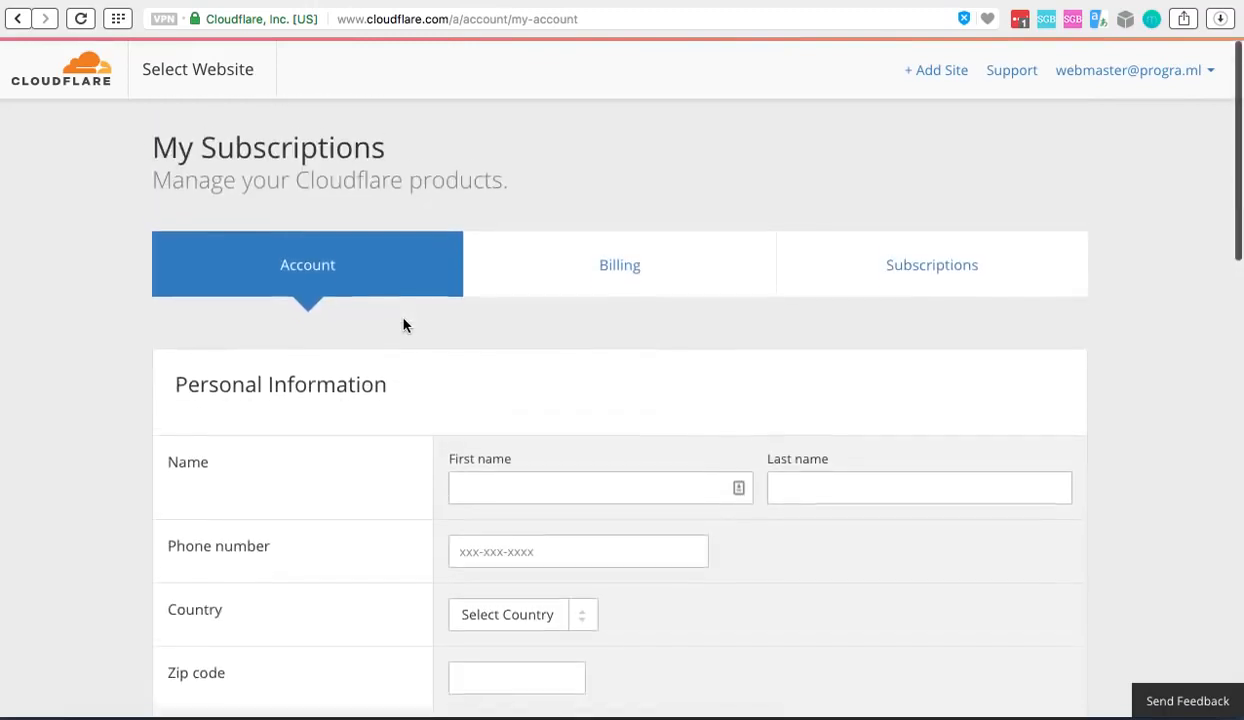
{"action": "left_click", "coordinate": [68, 80]}
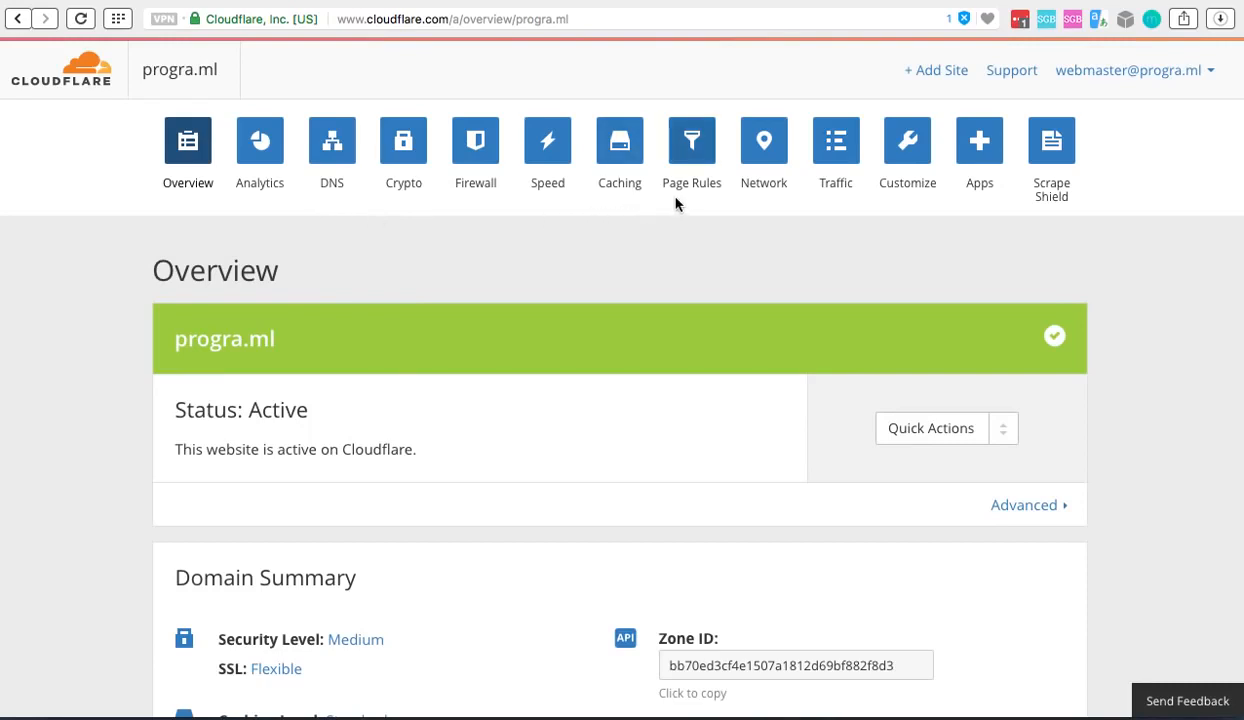
{"action": "left_click", "coordinate": [695, 155]}
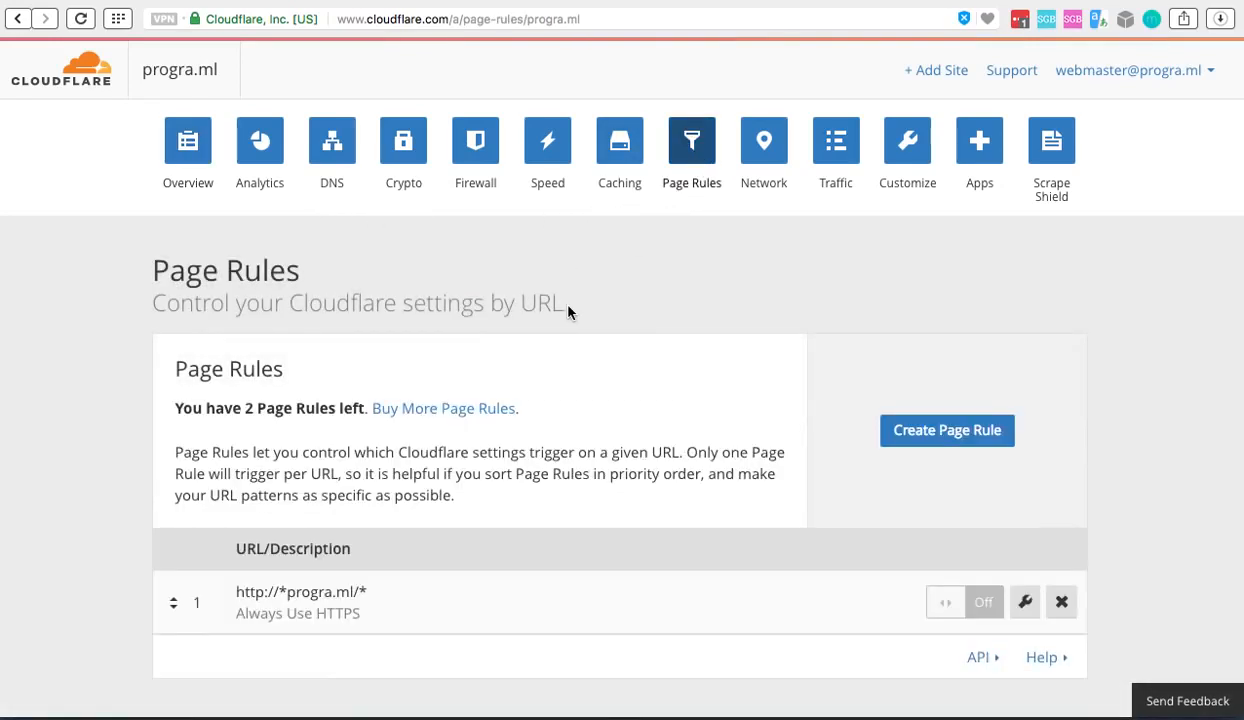
Try to replace the existing page rule's URL pattern with *program.ml* and deploy it
{"action": "scroll", "coordinate": [567, 311], "scroll_direction": "down", "scroll_amount": 3}
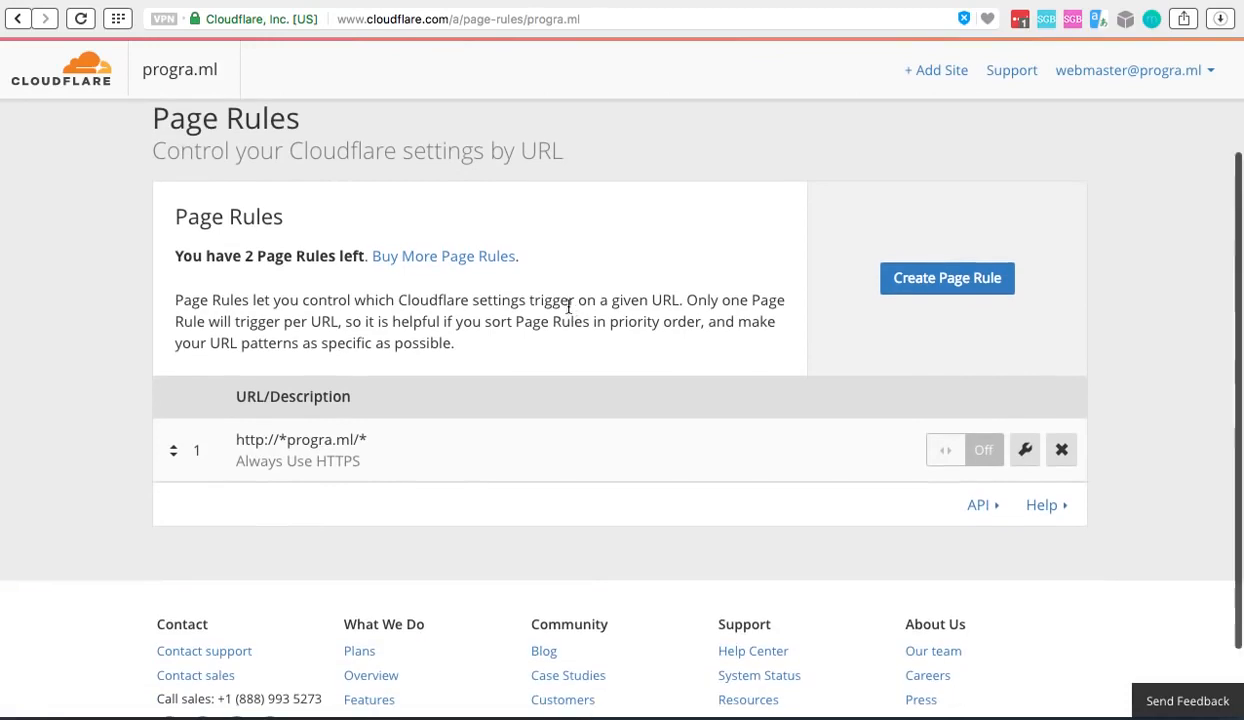
{"action": "left_click", "coordinate": [1025, 452]}
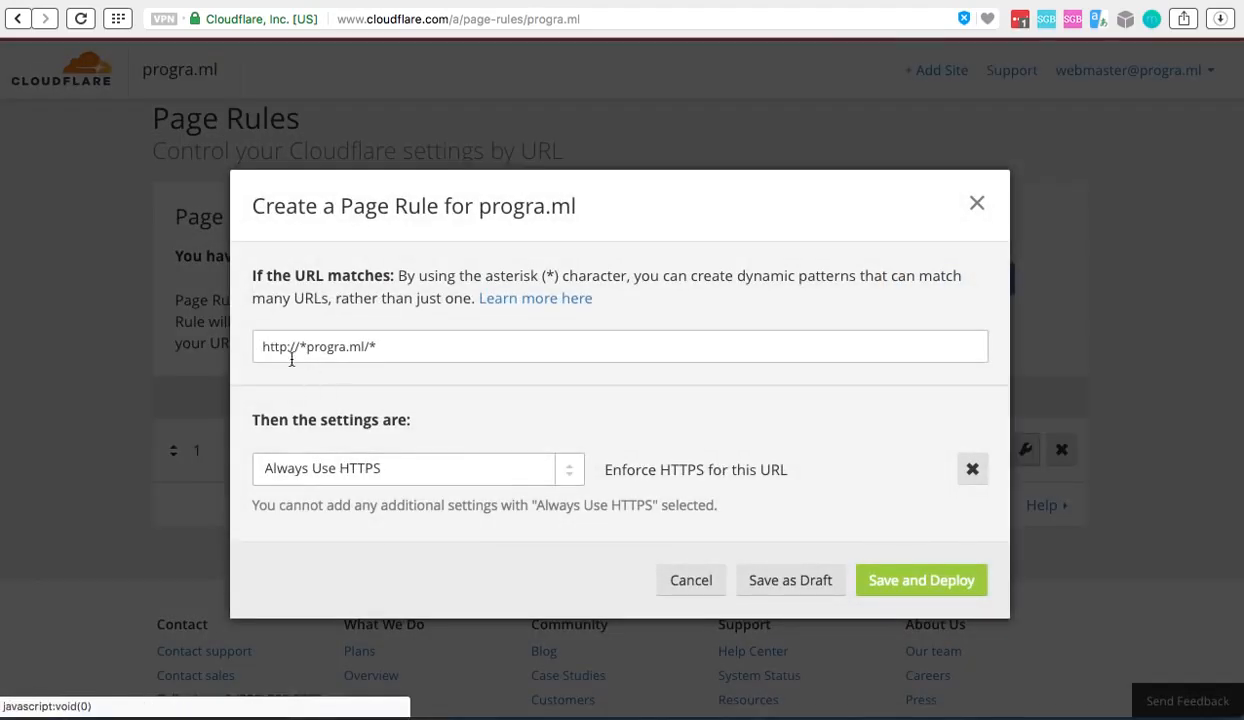
{"action": "left_click_drag", "start_coordinate": [262, 348], "coordinate": [280, 348]}
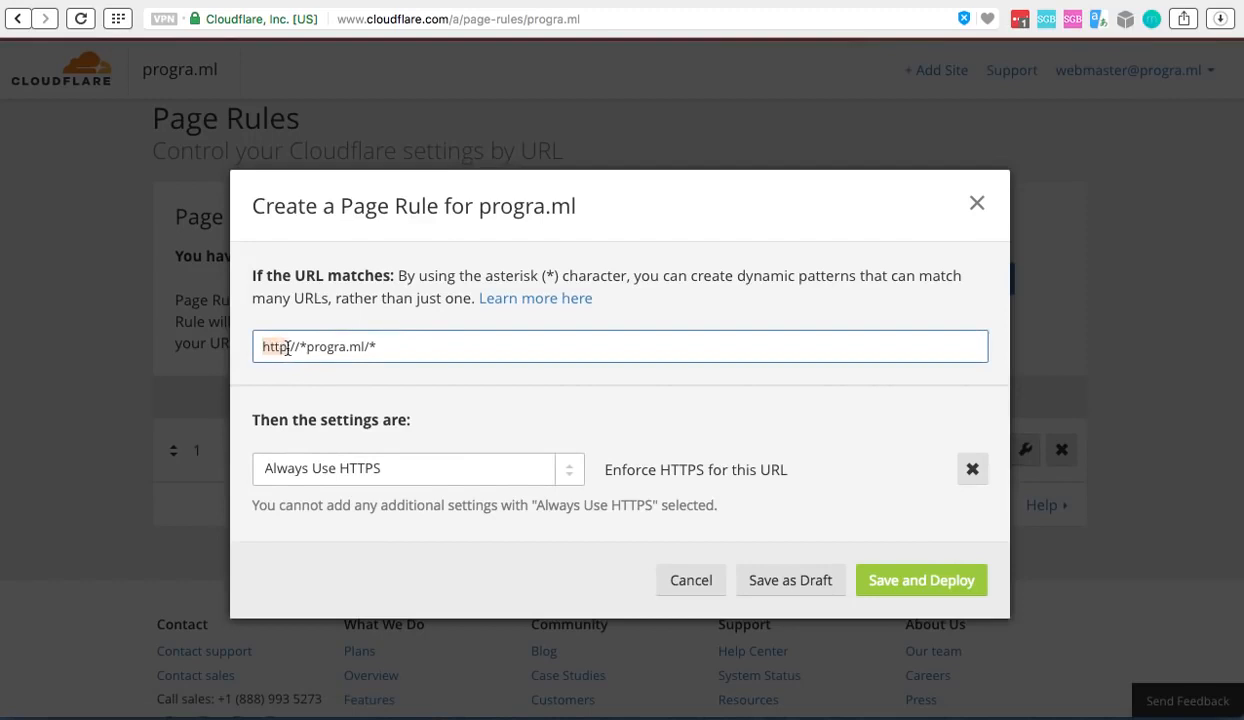
{"action": "triple_click", "coordinate": [287, 347]}
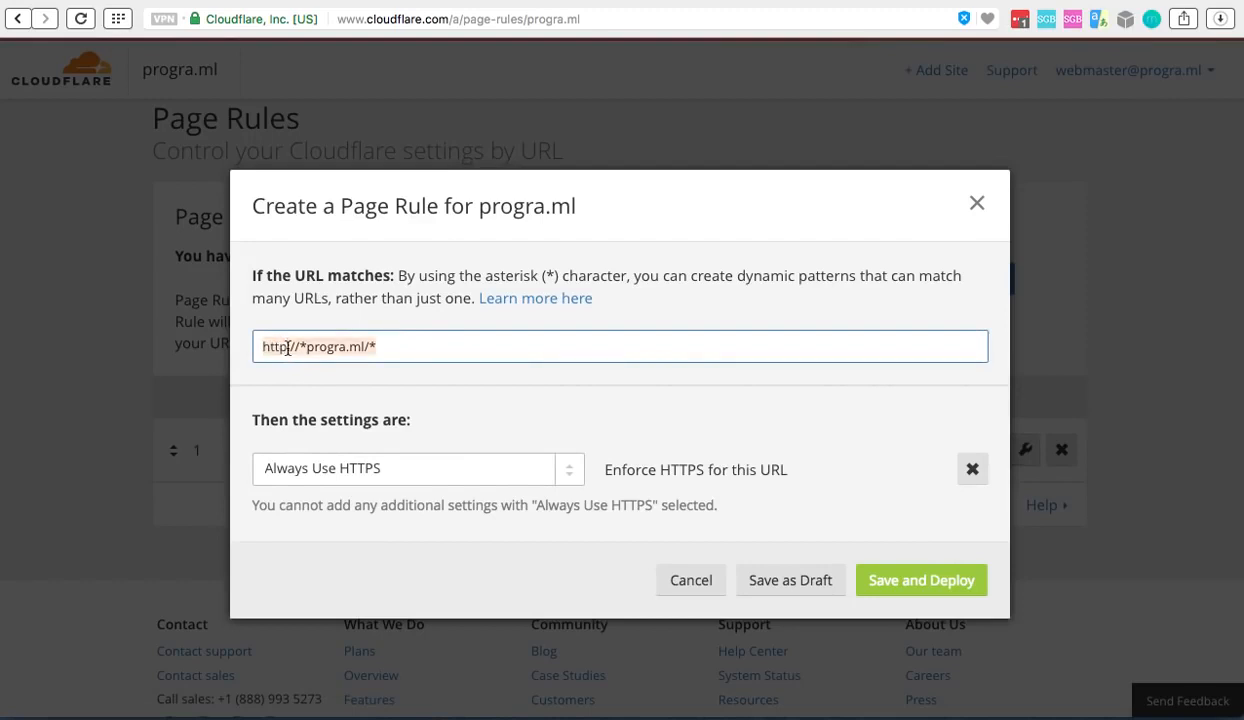
{"action": "key", "text": "BackSpace"}
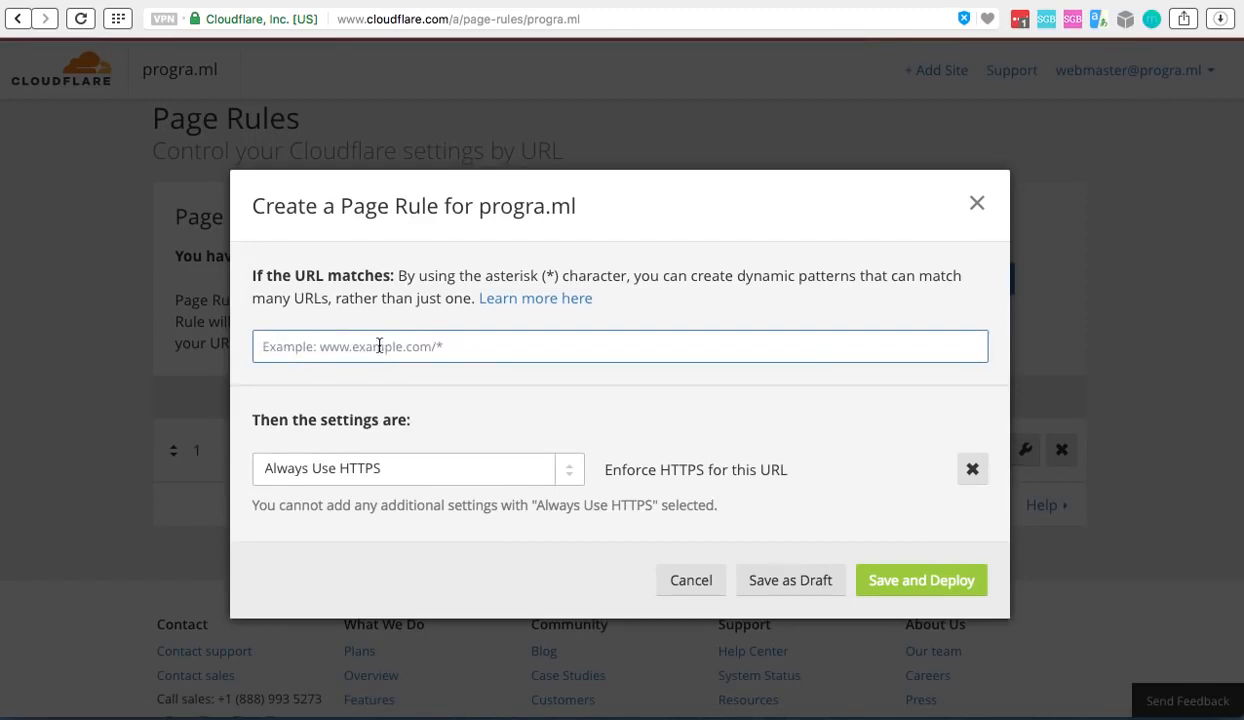
{"action": "type", "text": "*"}
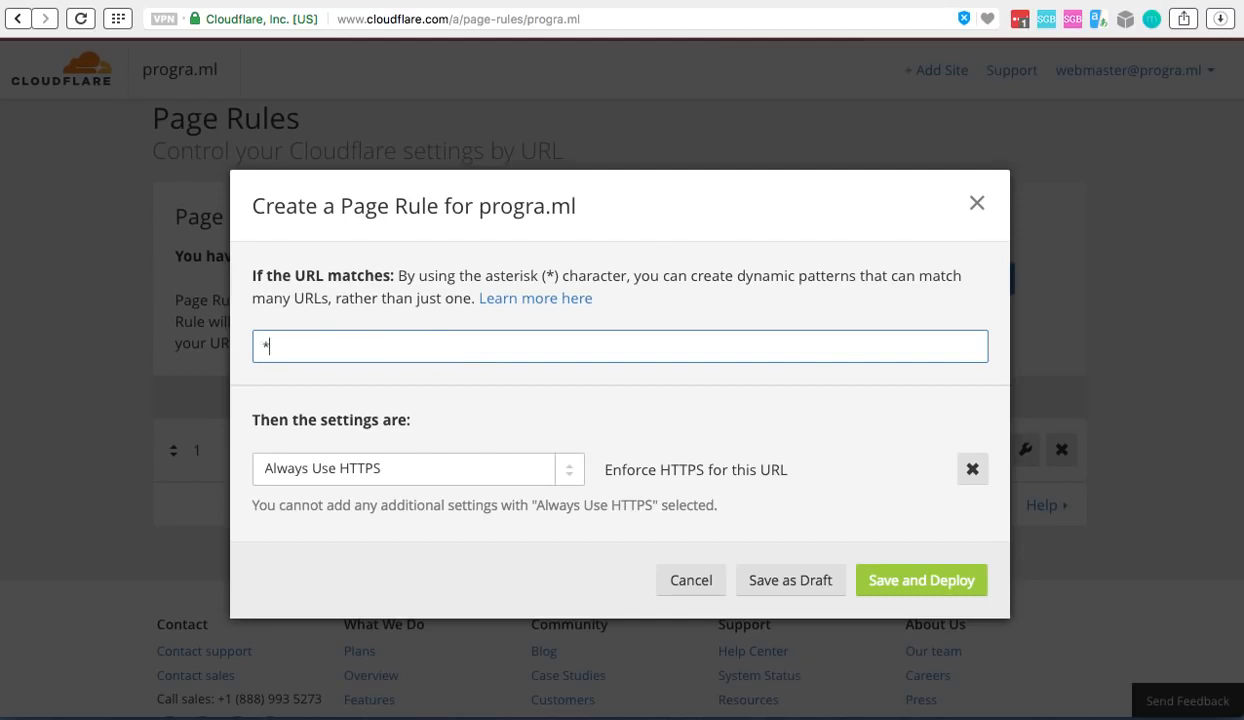
{"action": "type", "text": "program.ml*"}
{"action": "left_click", "coordinate": [916, 580]}
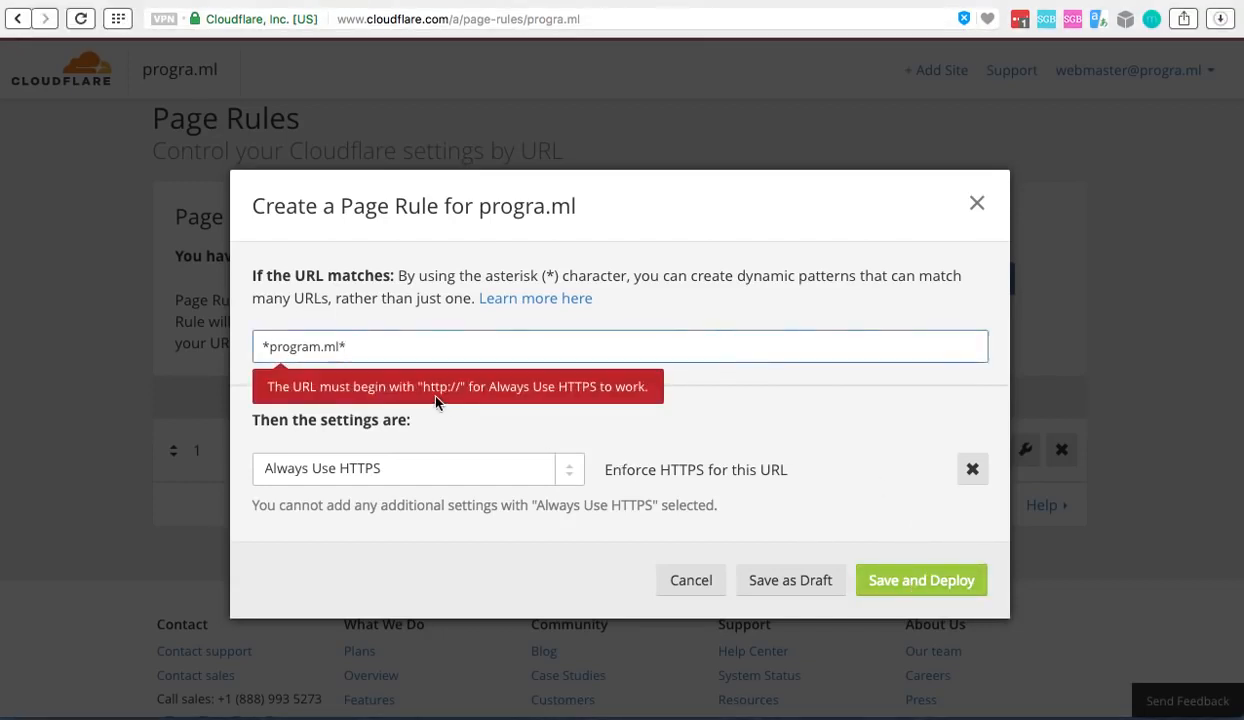
{"action": "double_click", "coordinate": [335, 347]}
{"action": "left_click", "coordinate": [262, 347]}
{"action": "type", "text": "http://"}
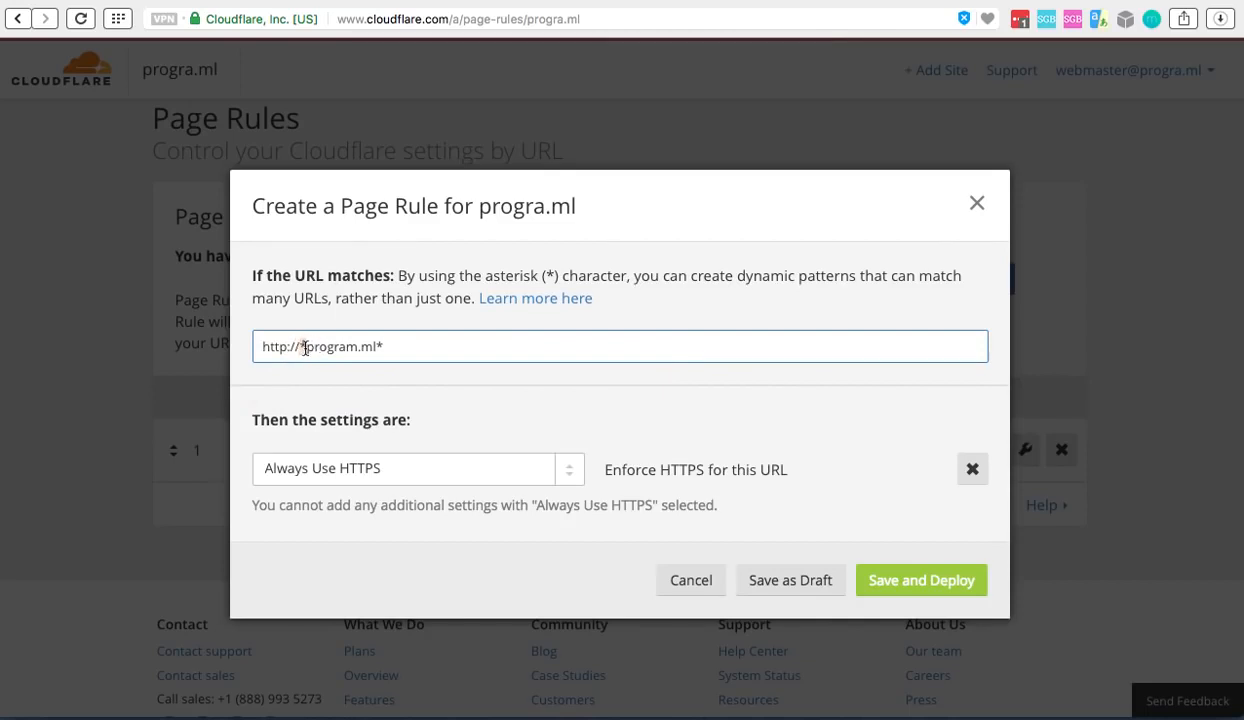
{"action": "left_click_drag", "start_coordinate": [305, 348], "coordinate": [345, 347]}
{"action": "left_click", "coordinate": [334, 347]}
{"action": "left_click", "coordinate": [560, 470]}
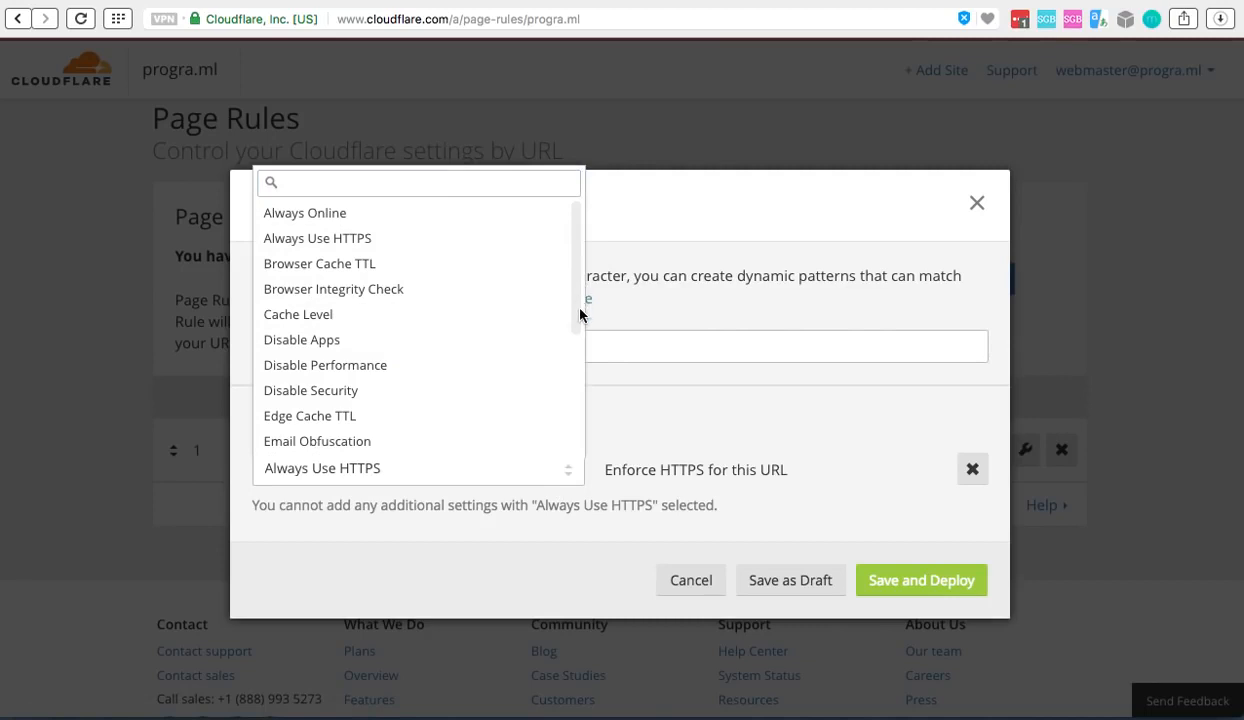
{"action": "left_click_drag", "start_coordinate": [578, 328], "coordinate": [572, 244]}
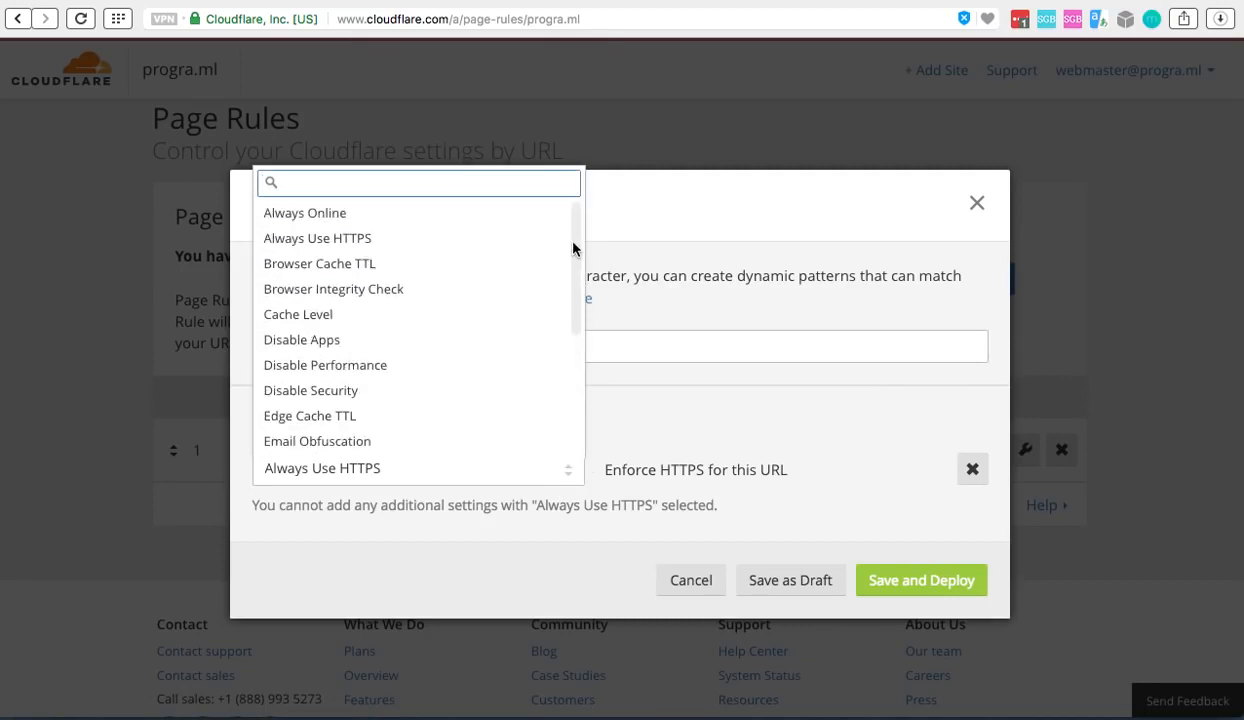
{"action": "left_click", "coordinate": [314, 470]}
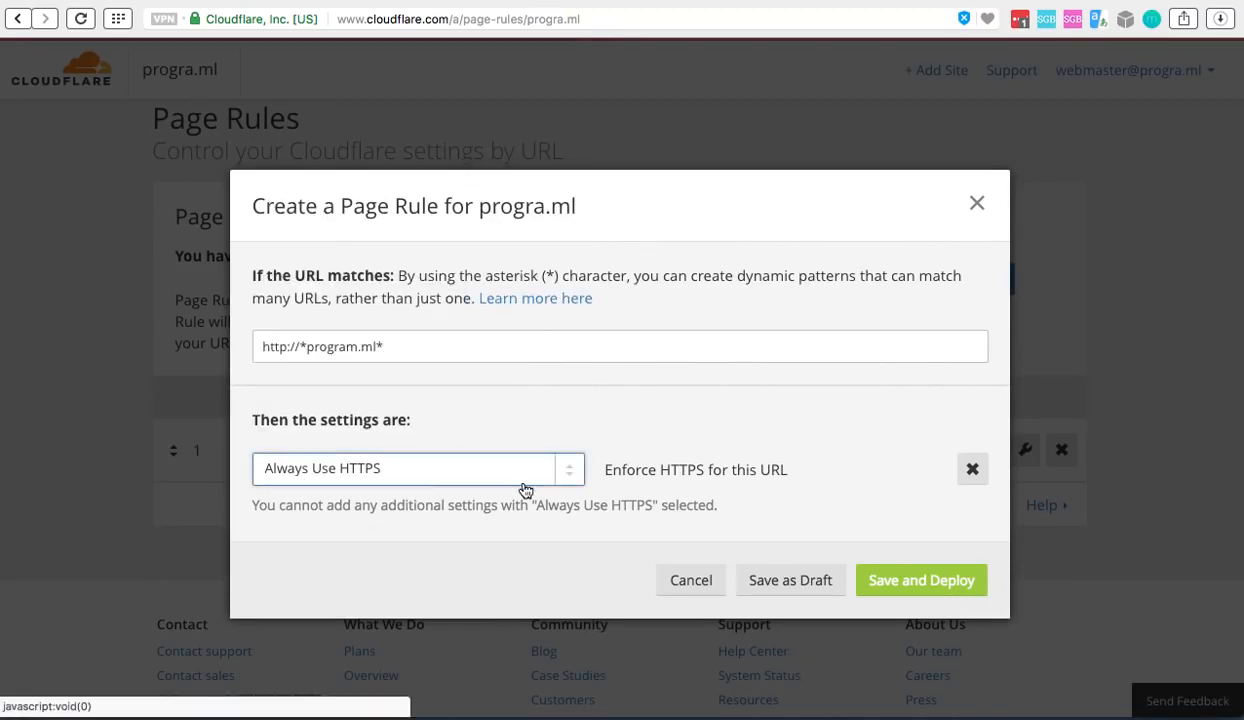
{"action": "left_click", "coordinate": [905, 585]}
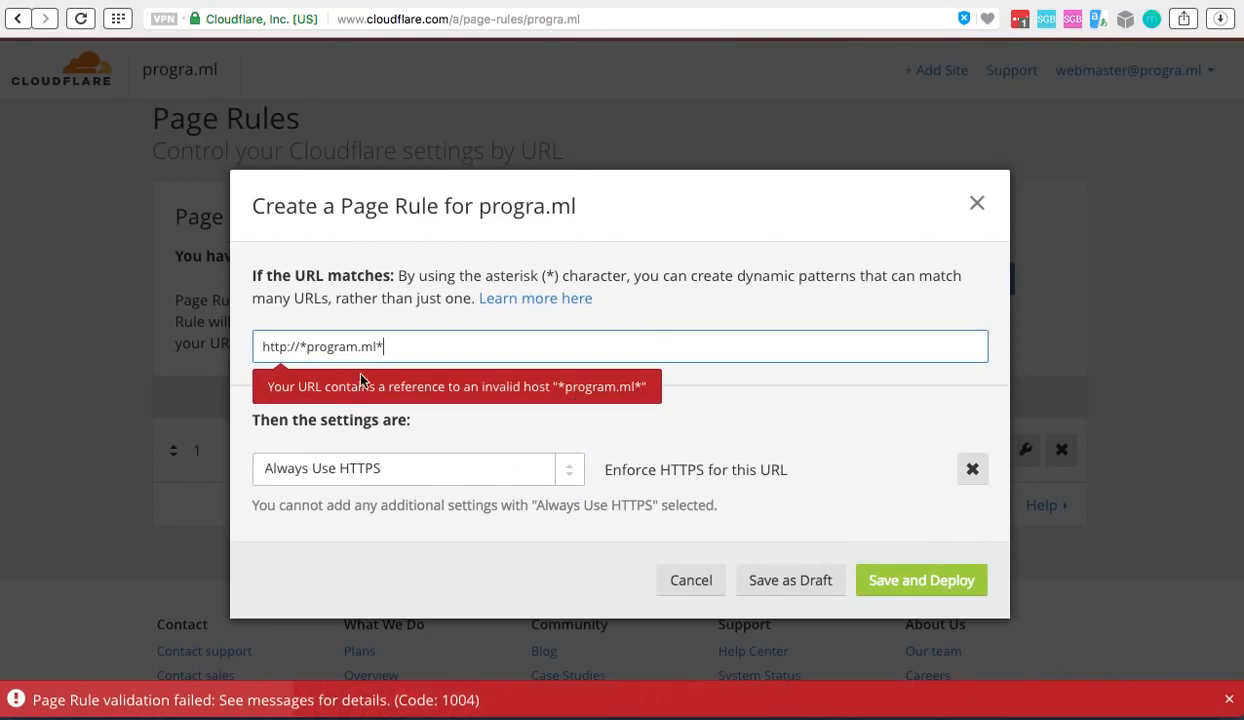
{"action": "left_click", "coordinate": [976, 203]}
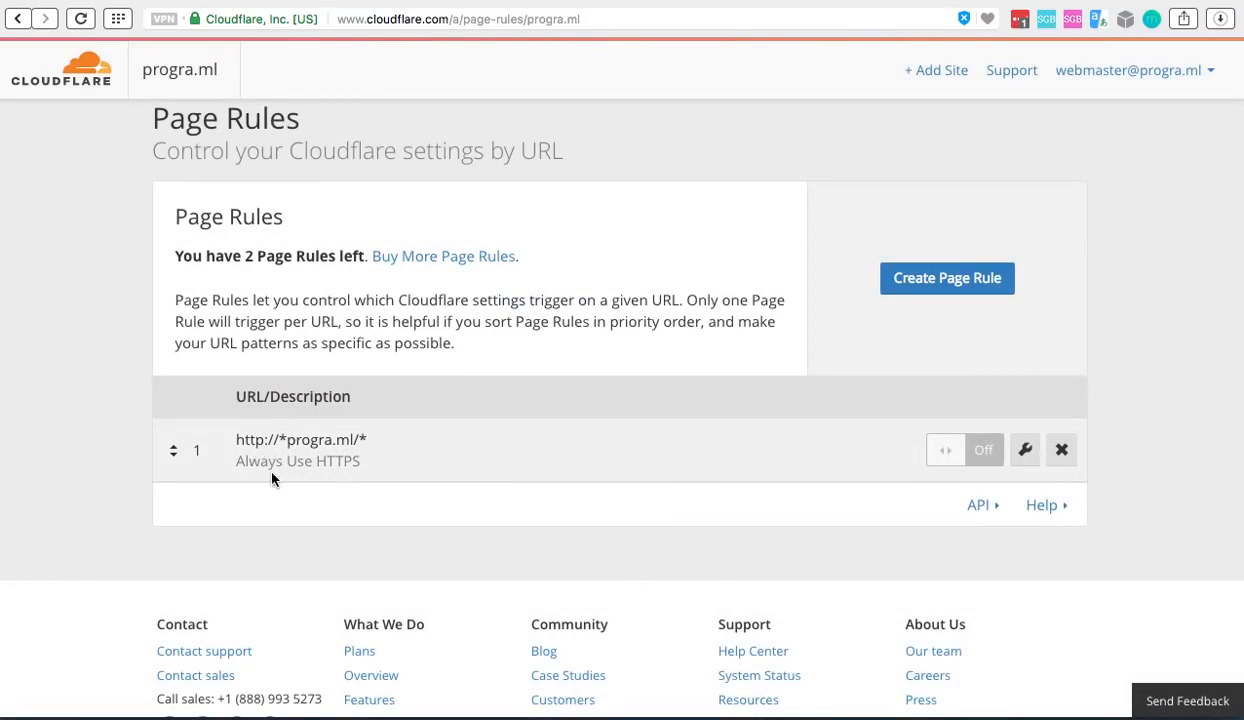
{"action": "left_click", "coordinate": [983, 459]}
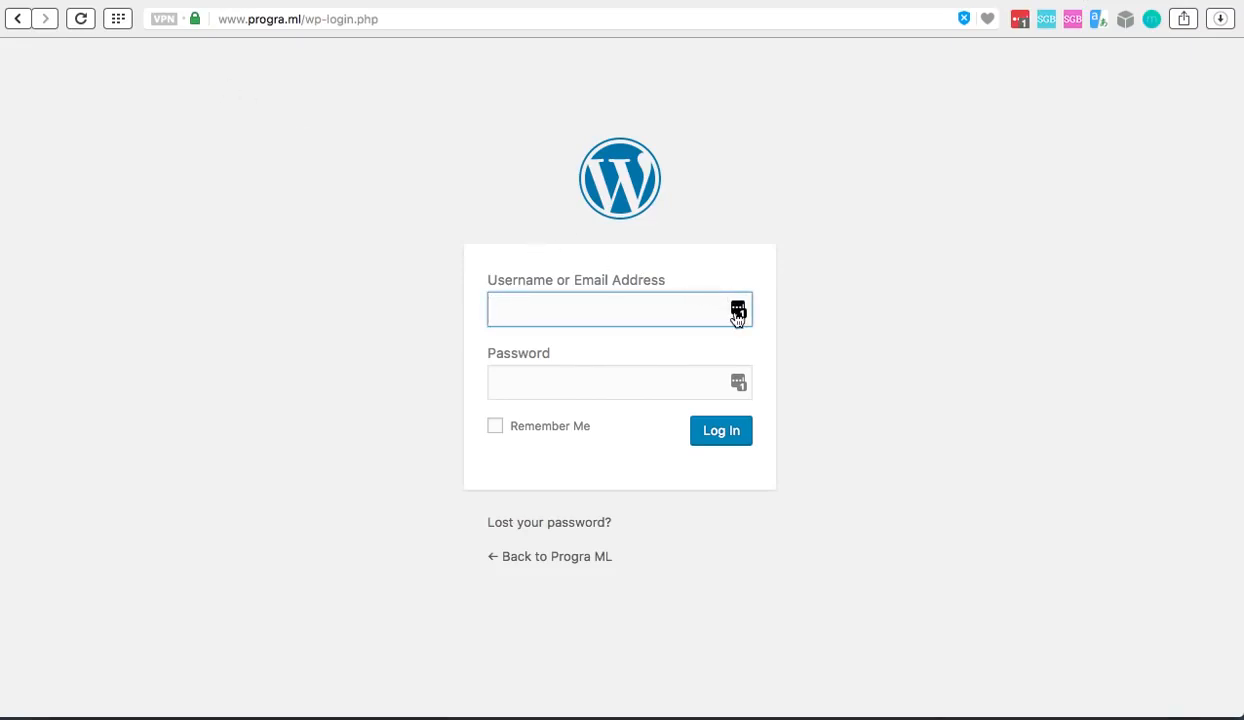
Fill in the saved username and password on the WordPress login page and log in to the dashboard
{"action": "left_click", "coordinate": [738, 313]}
{"action": "left_click", "coordinate": [629, 442]}
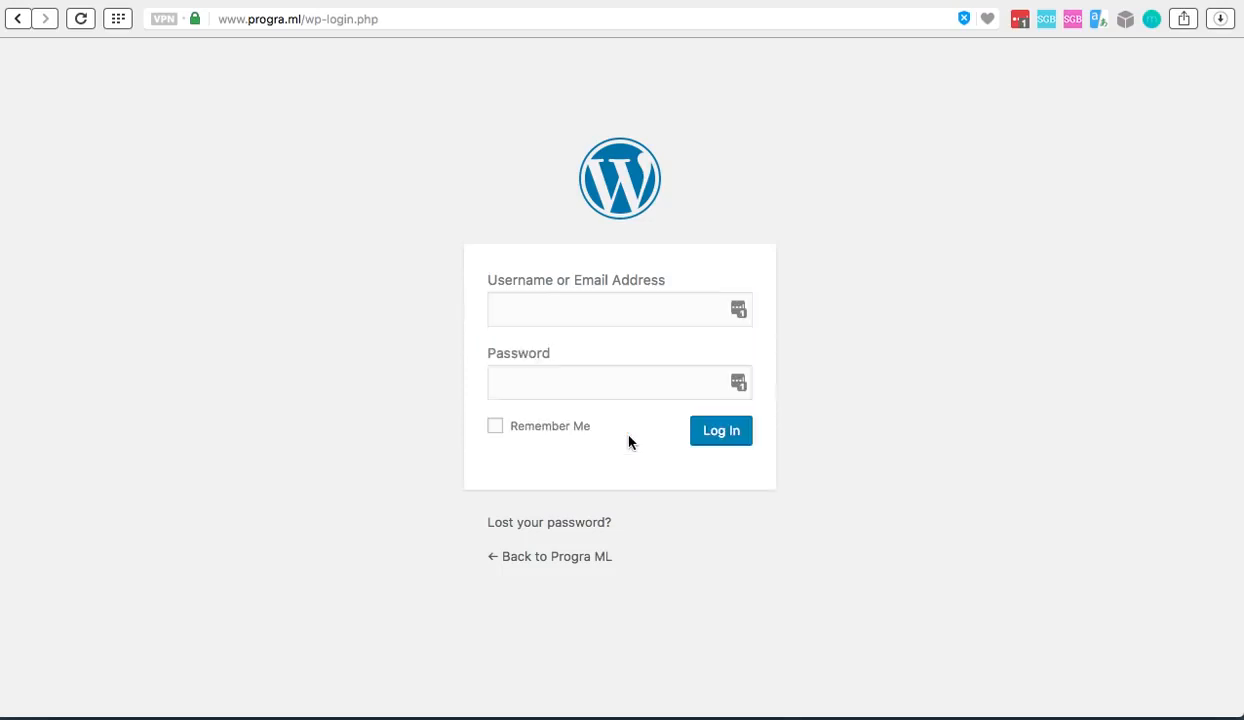
{"action": "left_click", "coordinate": [722, 431]}
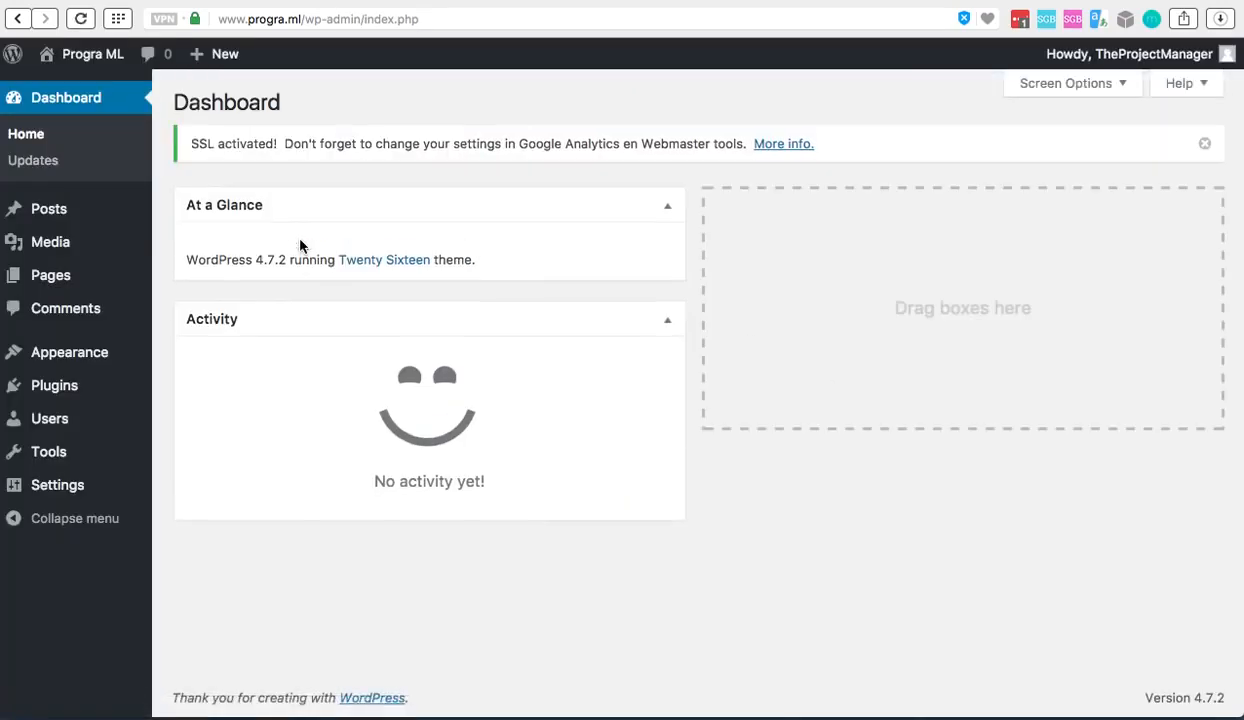
Examine the dashboard page's secure connection and certificate details, and close them
{"action": "left_click", "coordinate": [197, 22]}
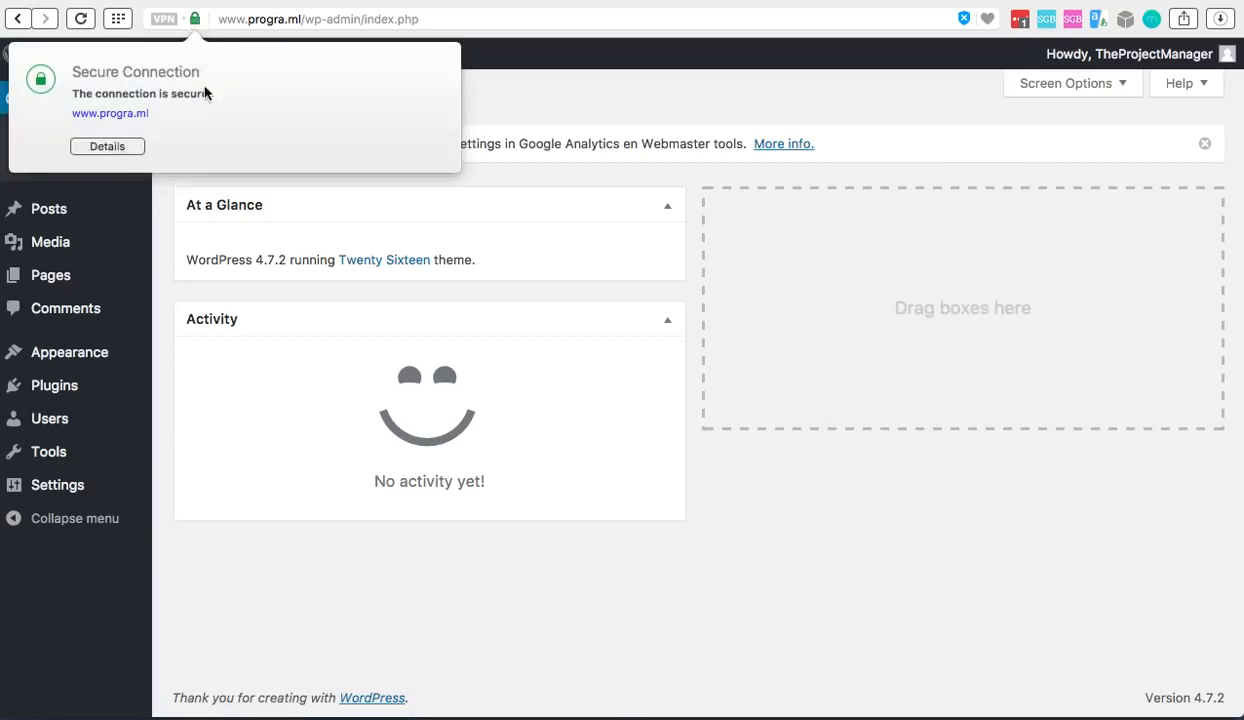
{"action": "left_click", "coordinate": [104, 147]}
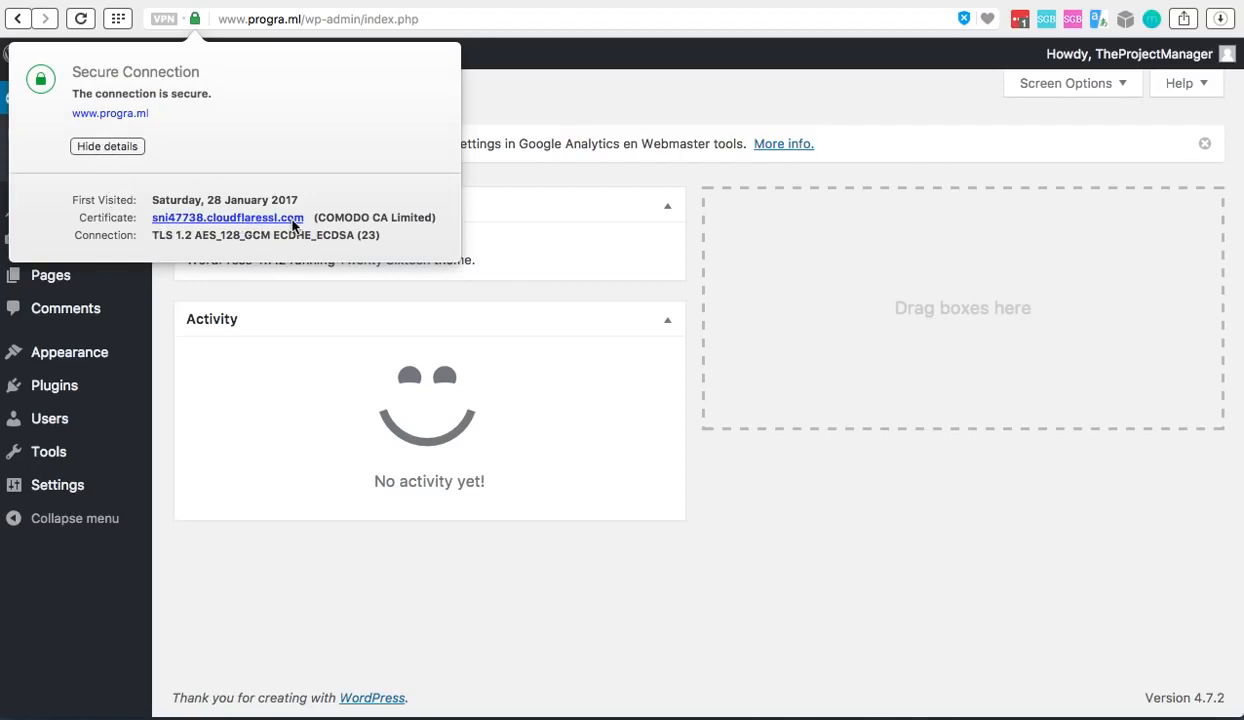
{"action": "left_click", "coordinate": [192, 24]}
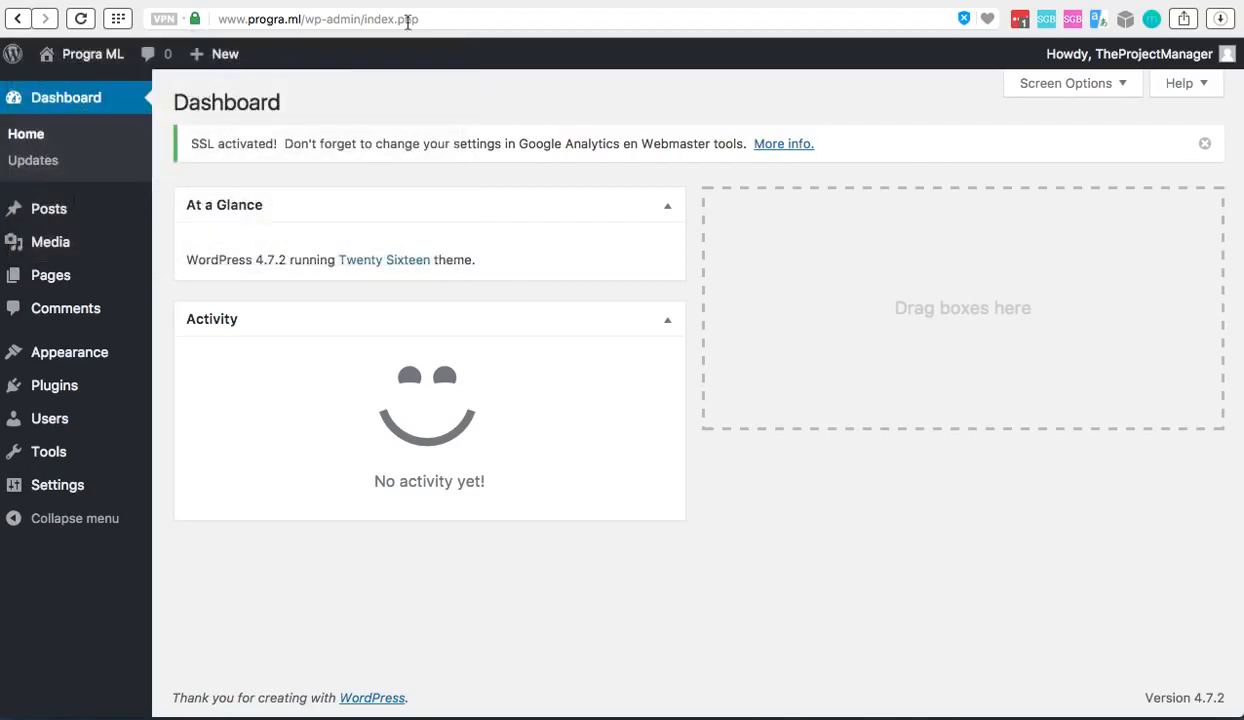
View the public progra.ml home page and examine the details of its secure connection
{"action": "mouse_move", "coordinate": [100, 60]}
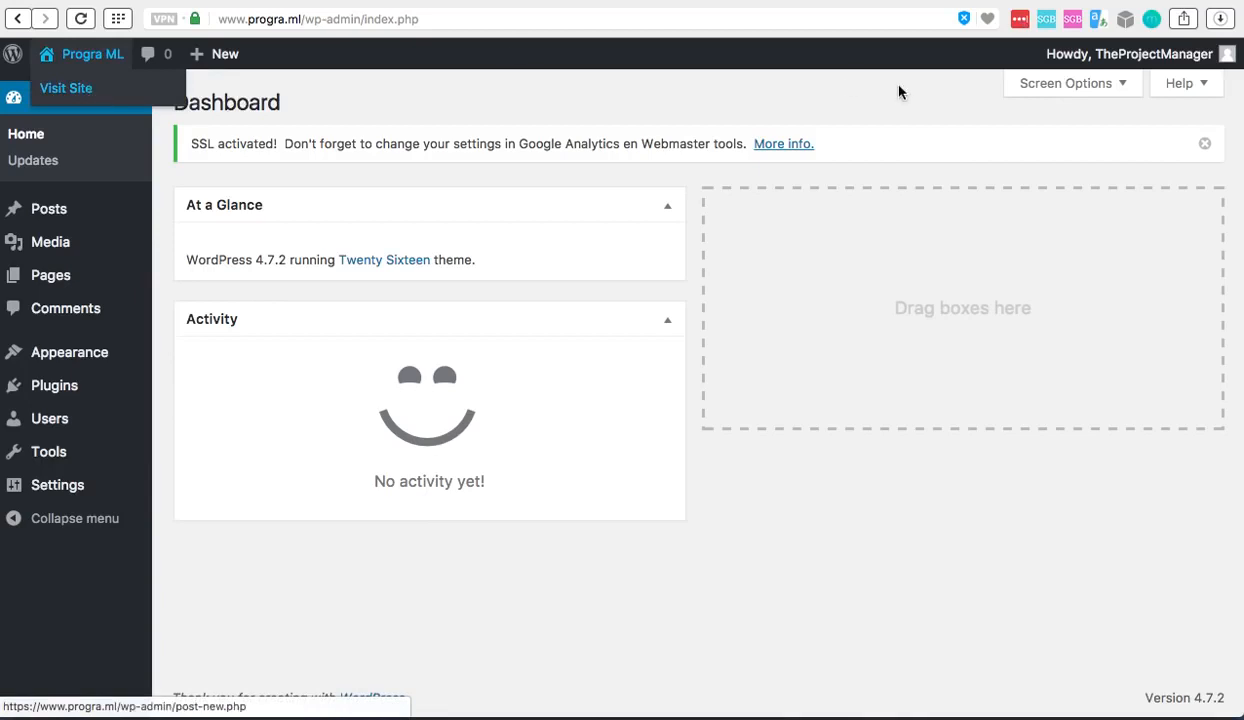
{"action": "left_click", "coordinate": [1082, 0]}
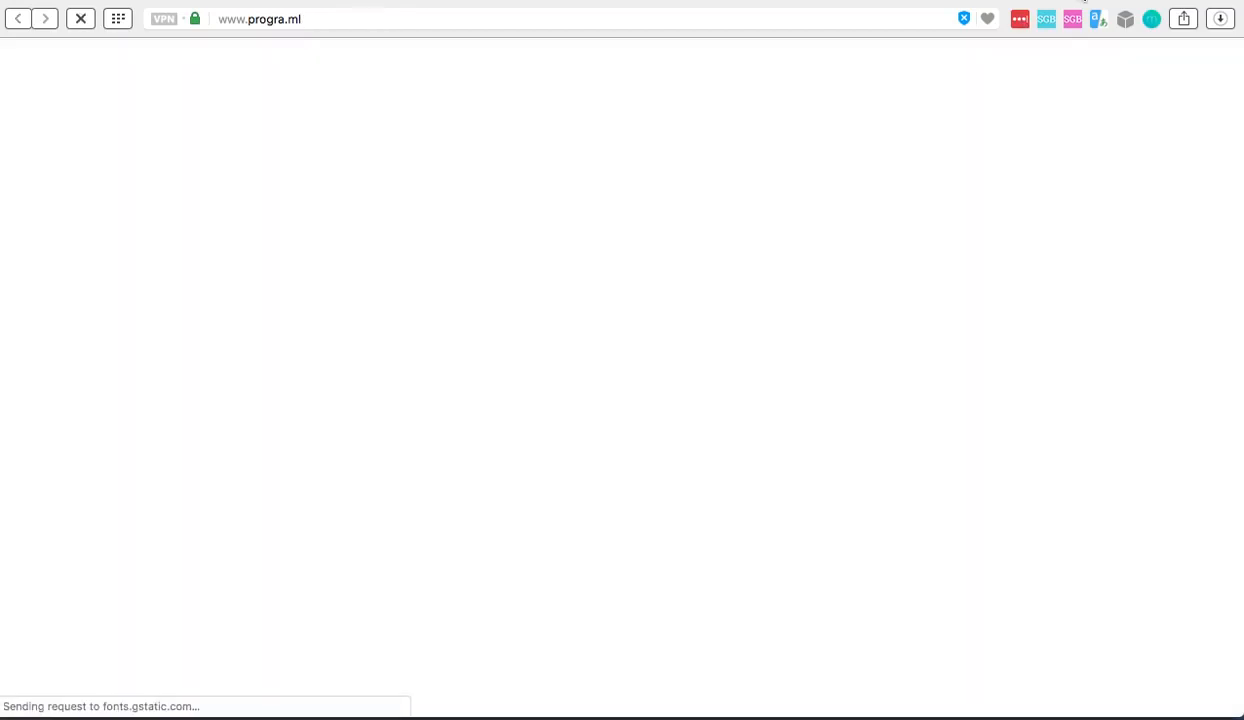
{"action": "left_click", "coordinate": [197, 22]}
{"action": "left_click", "coordinate": [118, 147]}
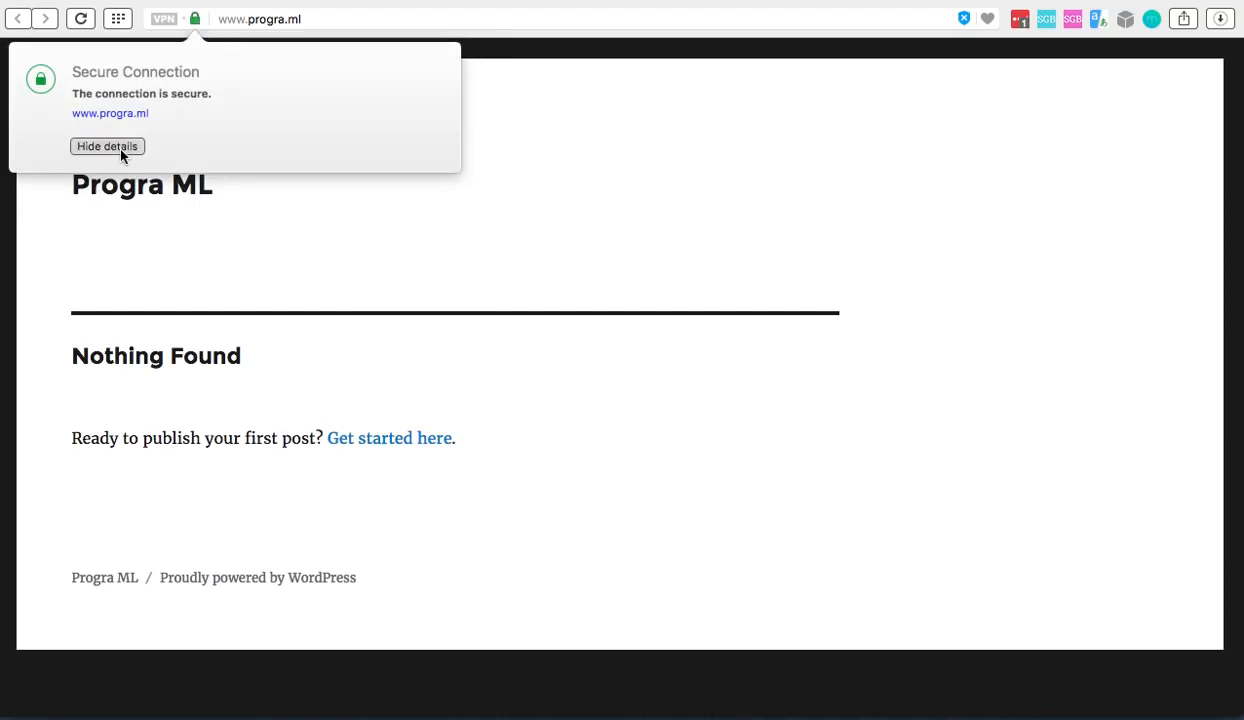